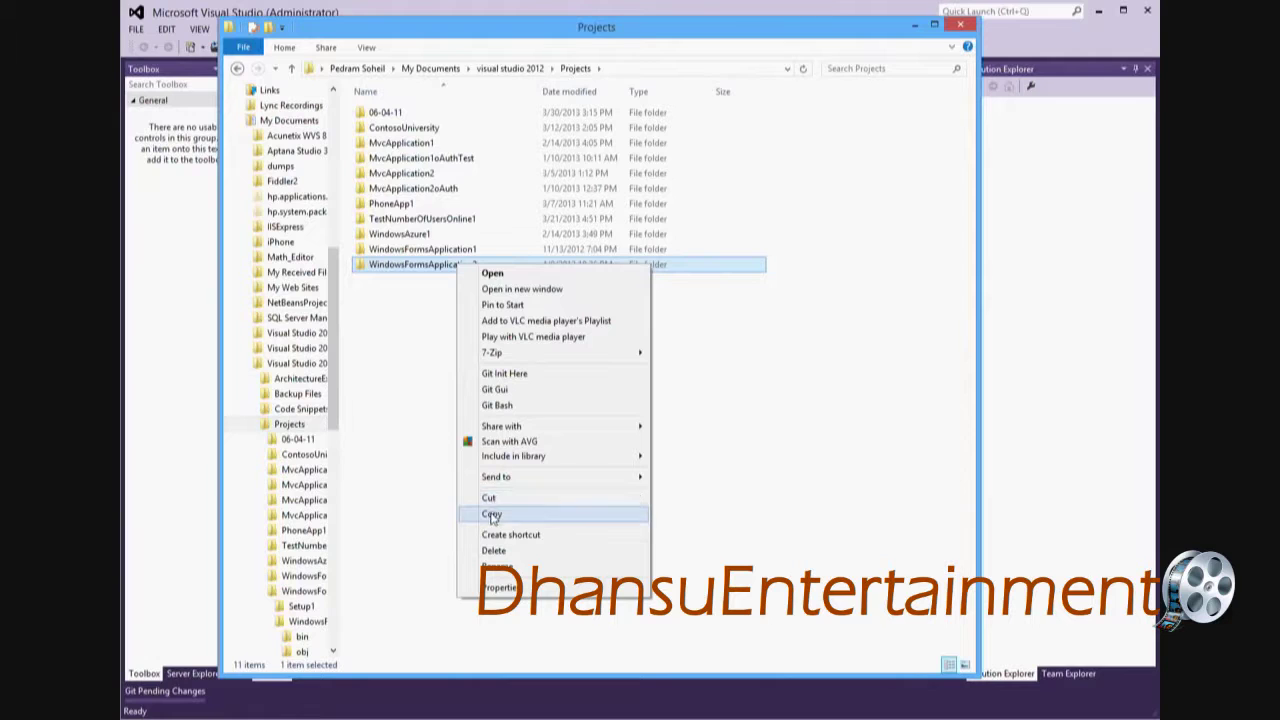
Step: Move the WindowsFormsApplication2 folder from the Visual Studio 2012 Projects folder into C:\_Projects\temp
left_click(490, 498)
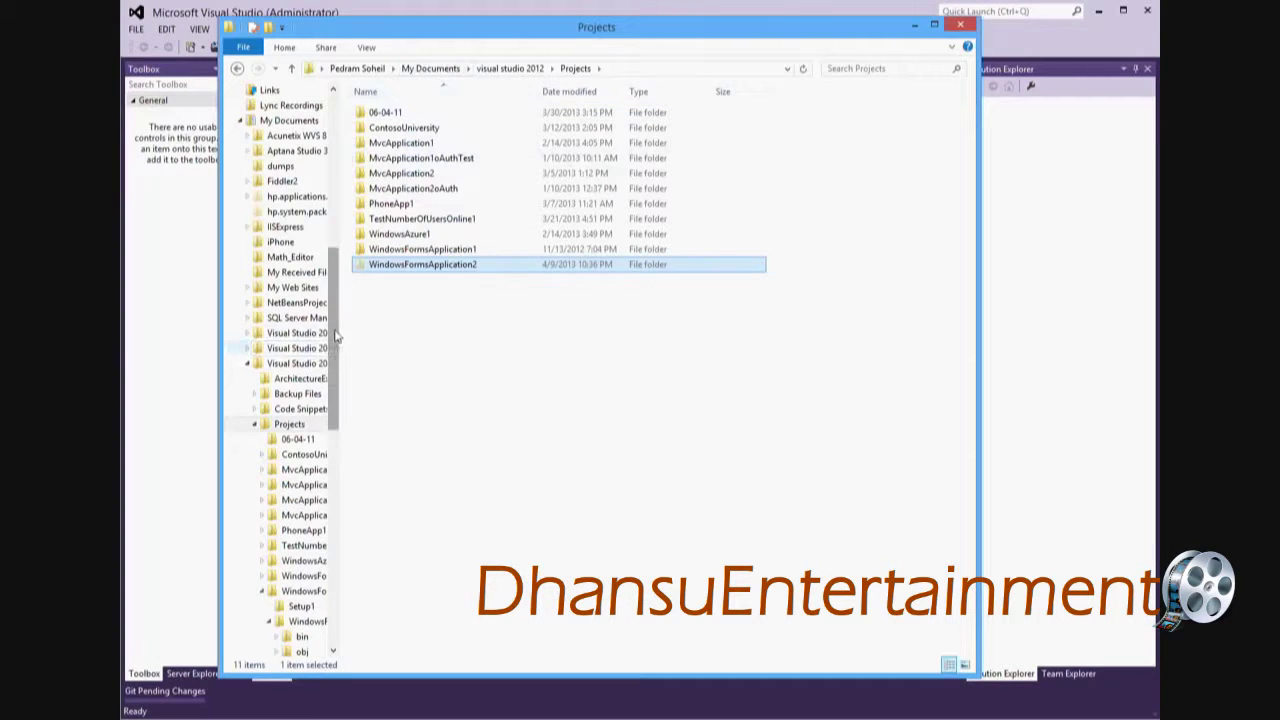
left_click_drag(336, 338, 333, 158)
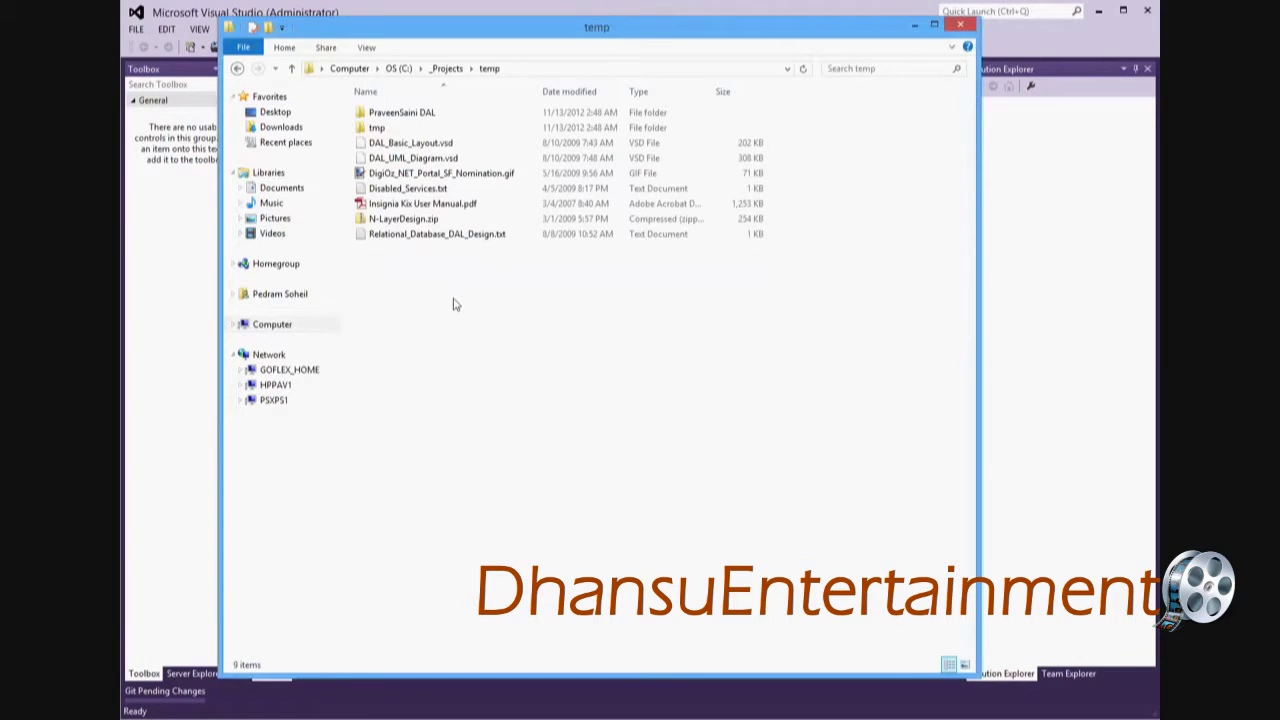
right_click(453, 304)
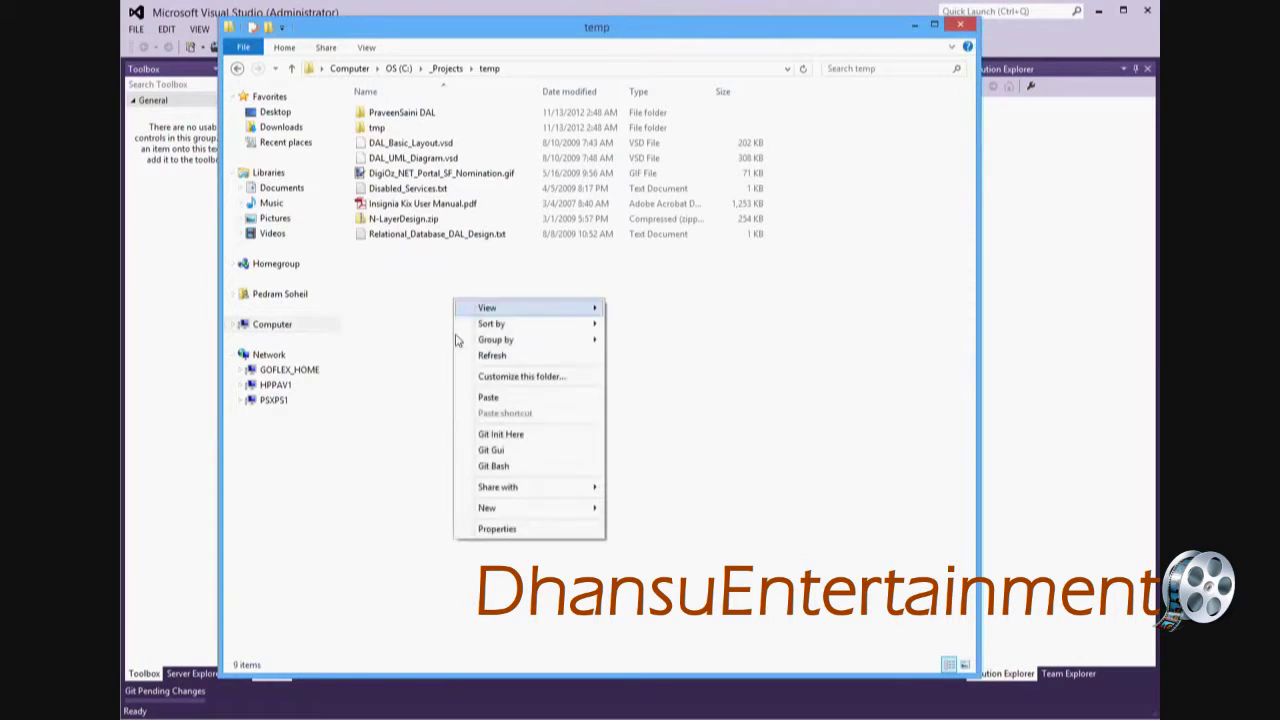
left_click(489, 398)
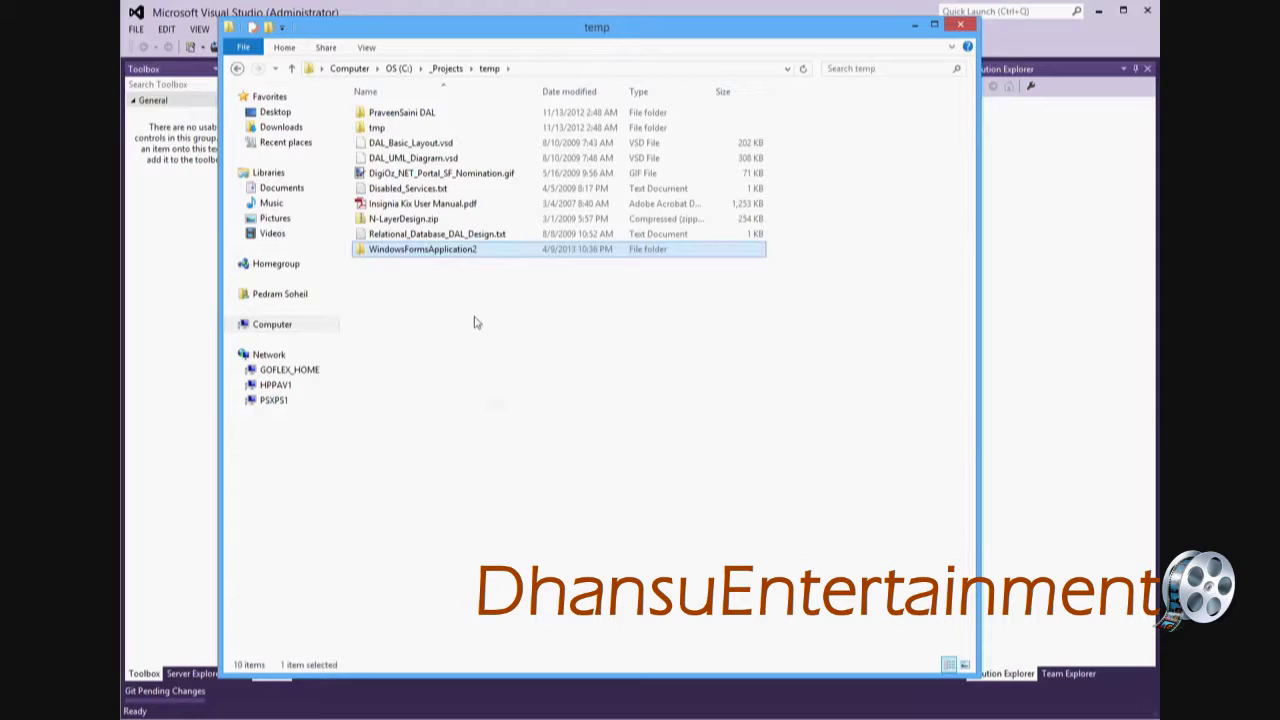
Step: Open the moved WindowsFormsApplication2 folder and copy its full path
double_click(485, 252)
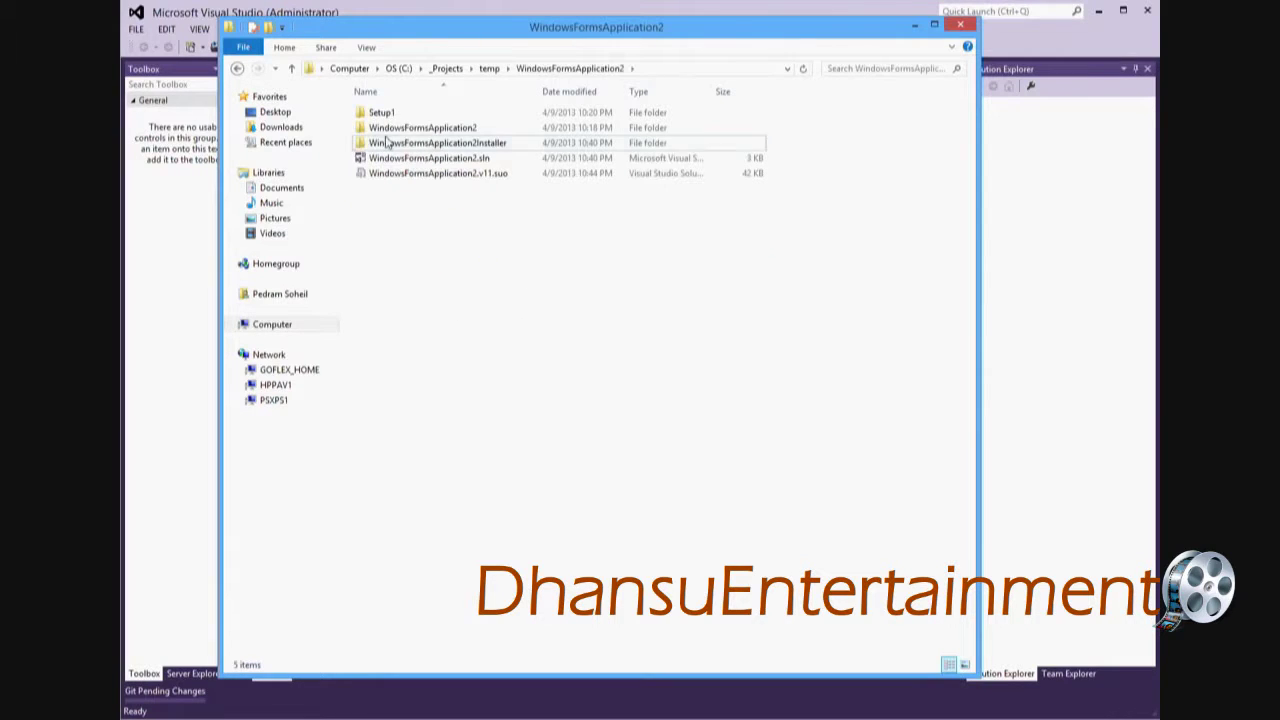
left_click(701, 70)
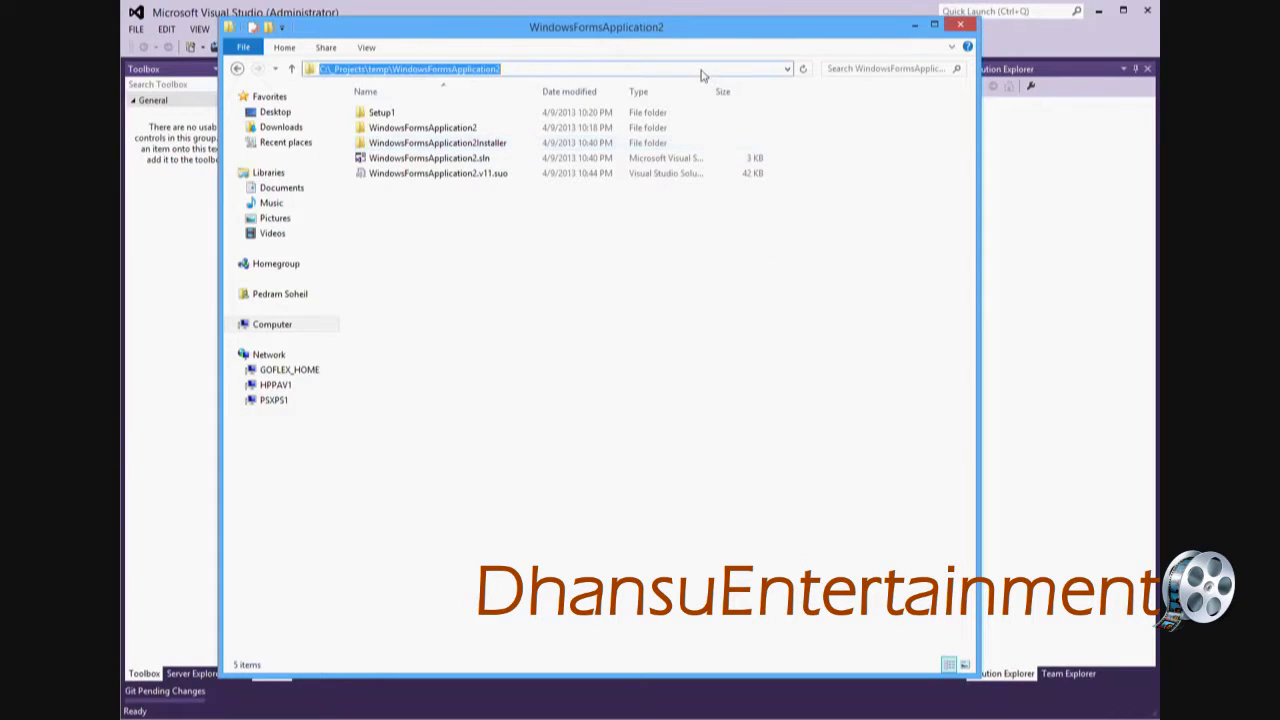
right_click(386, 75)
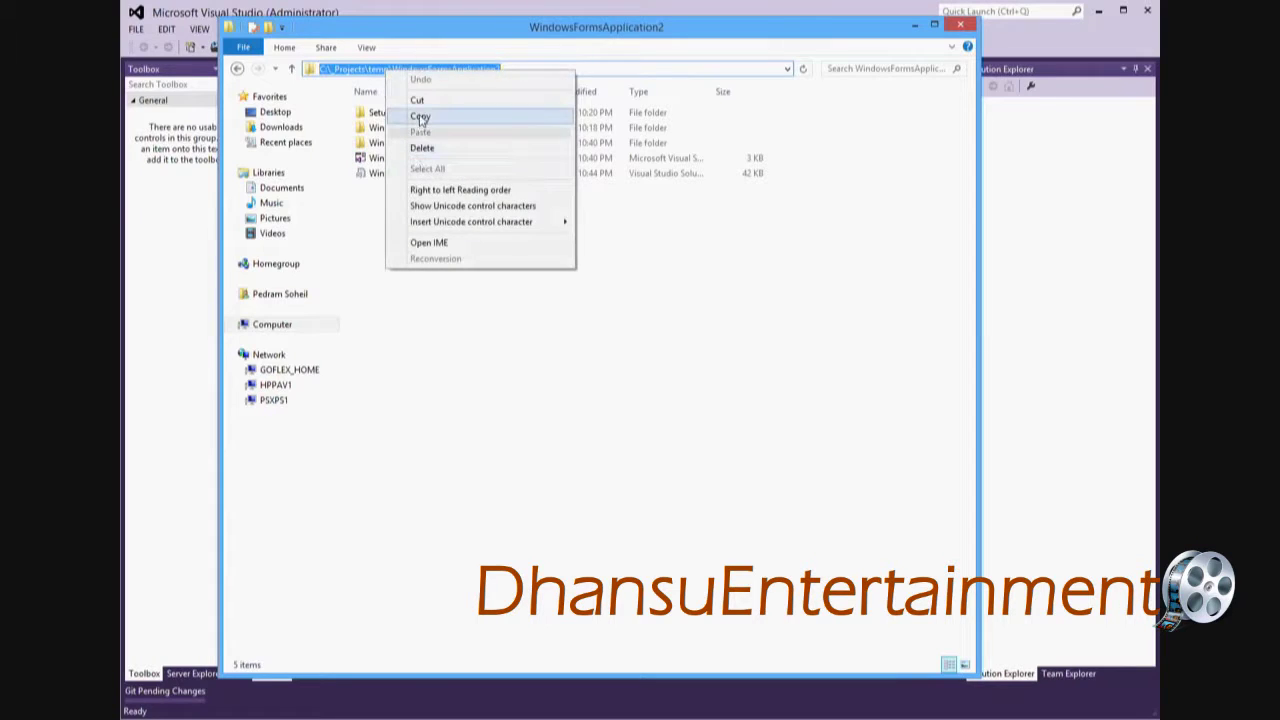
left_click(420, 117)
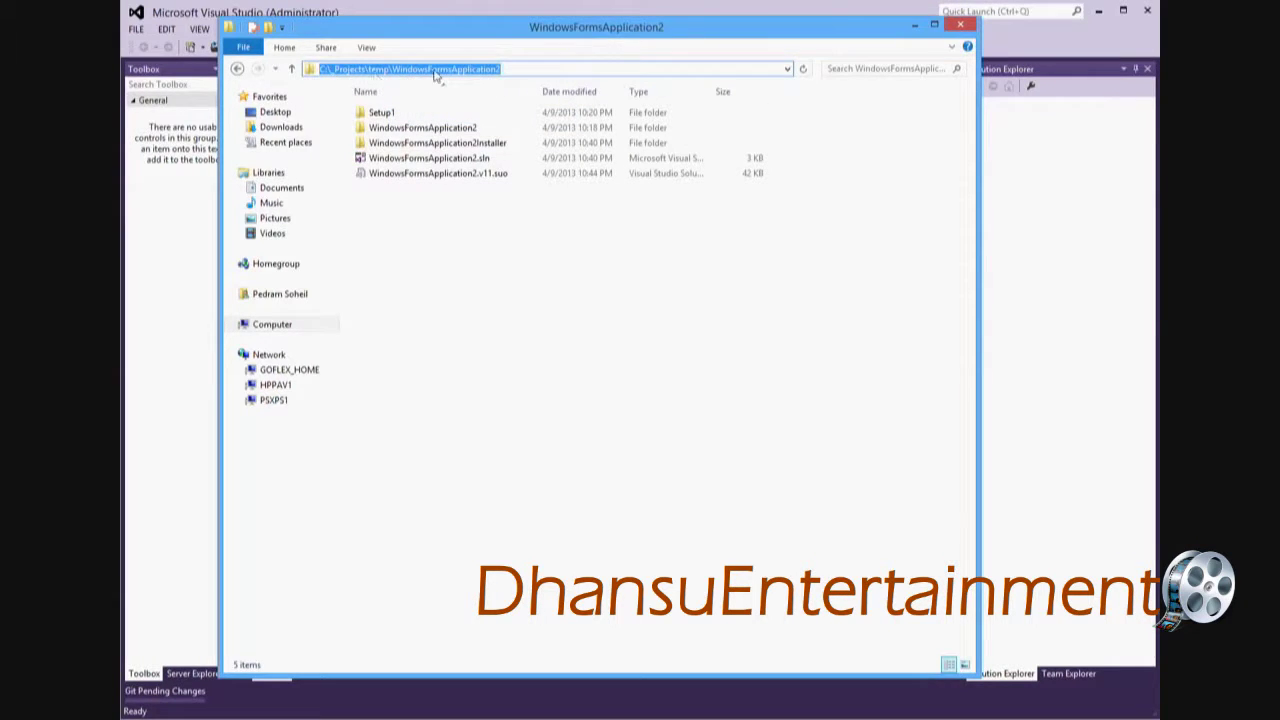
Step: Switch to Visual Studio and open the WindowsFormsApplication2.sln solution from the copied folder path
left_click(472, 12)
left_click(136, 29)
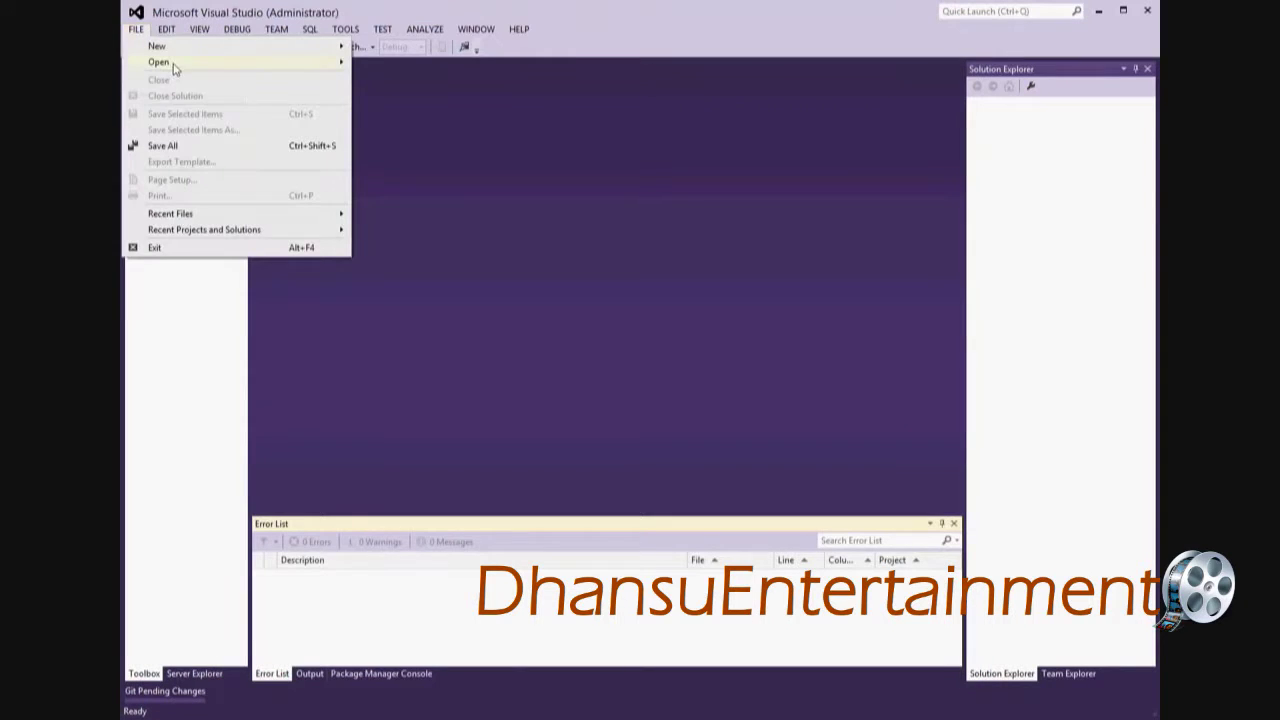
mouse_move(174, 63)
left_click(385, 64)
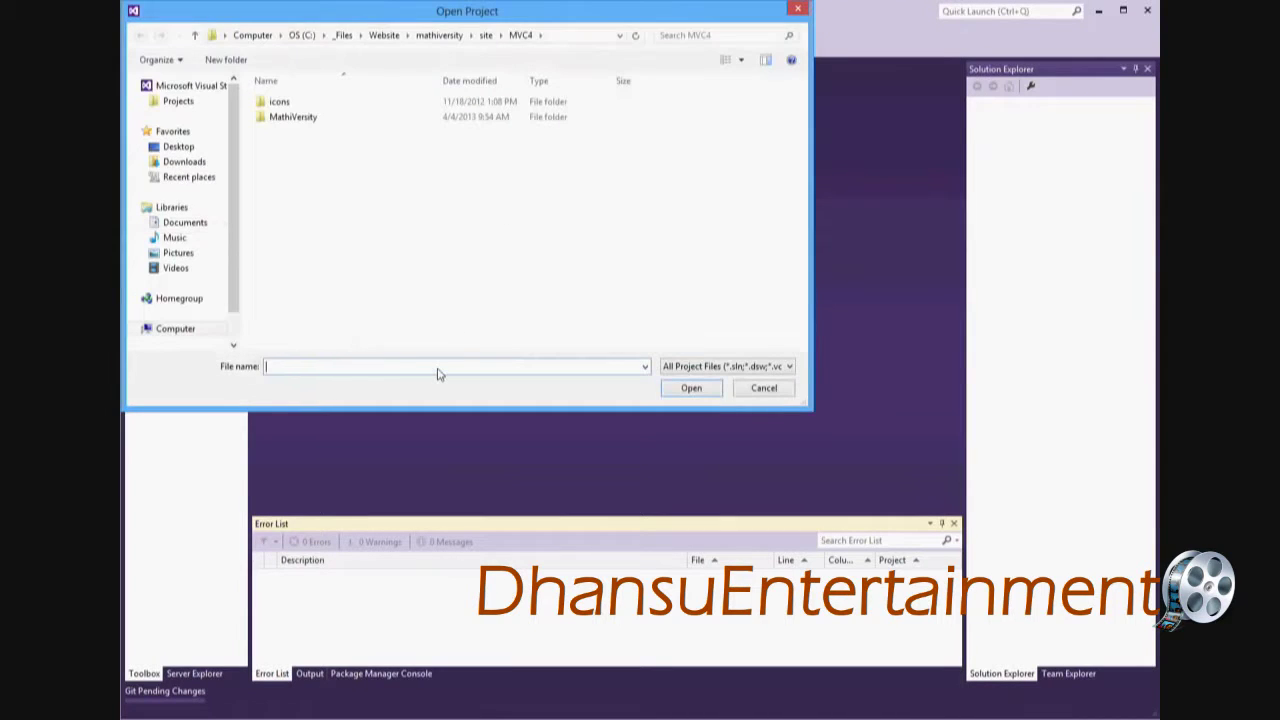
key("ctrl+v")
key("Return")
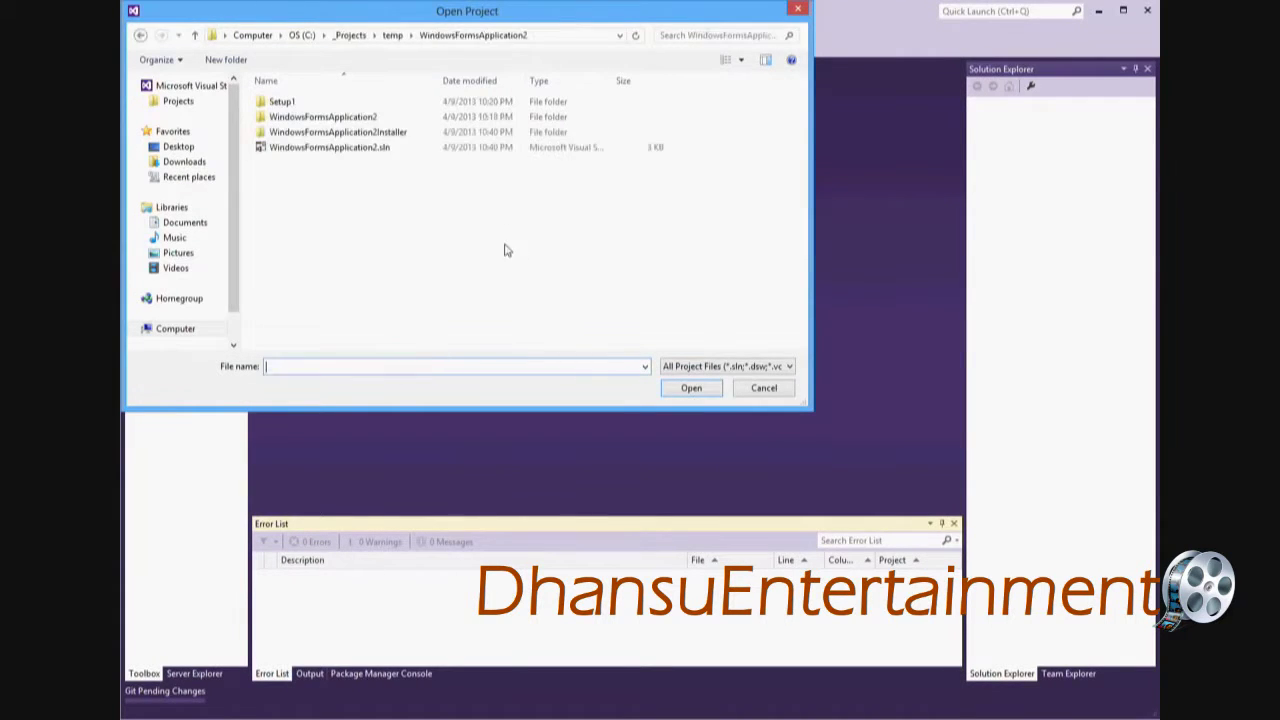
left_click(340, 150)
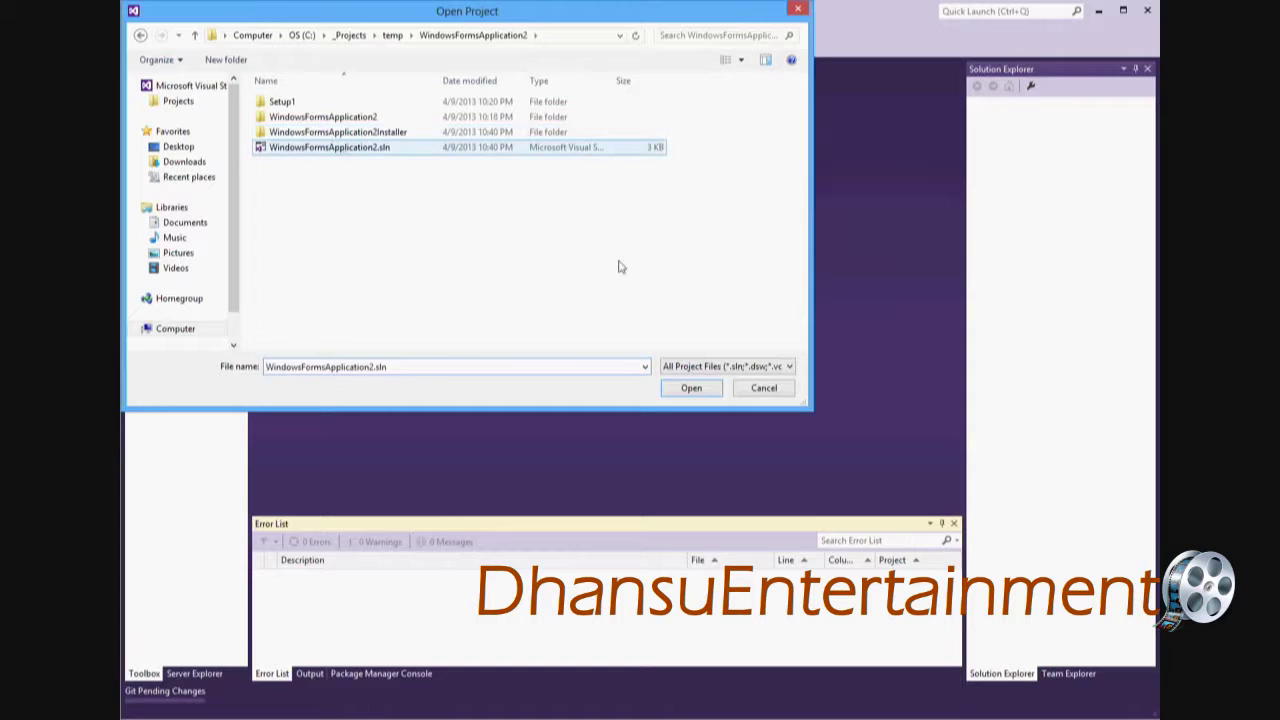
left_click(666, 389)
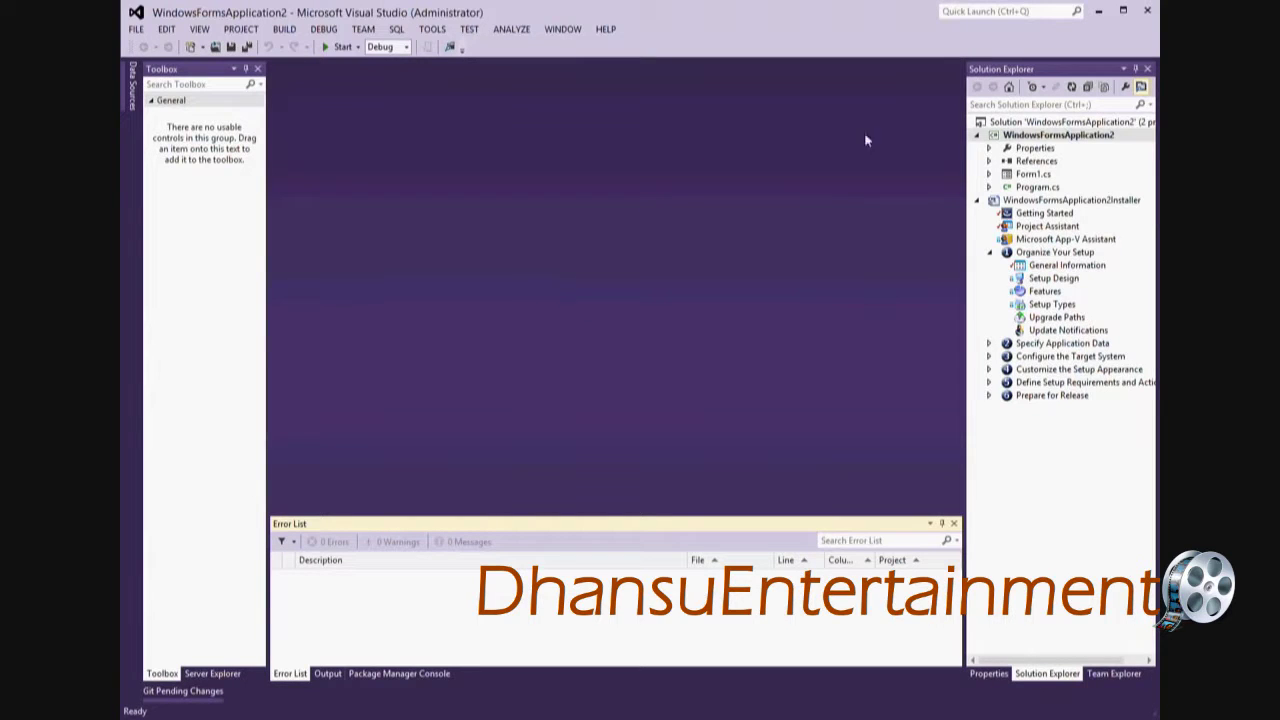
Step: Clean and rebuild the WindowsFormsApplication2 solution
right_click(1015, 125)
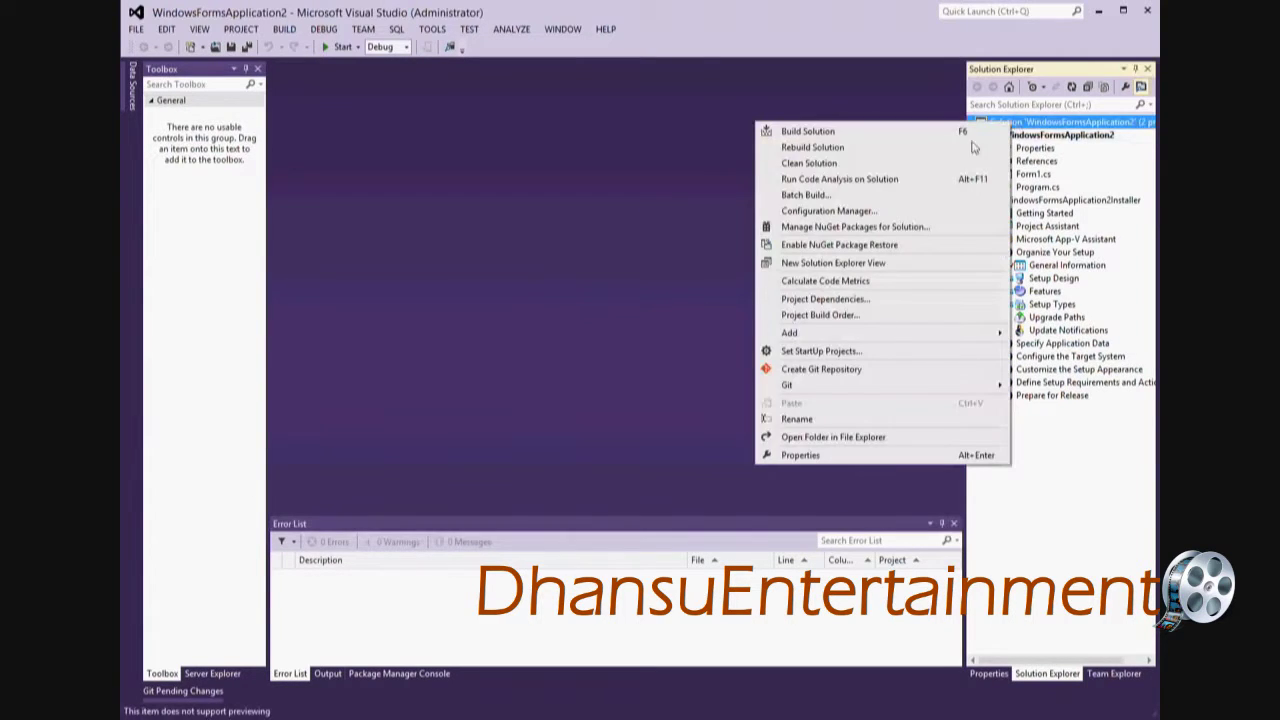
left_click(790, 164)
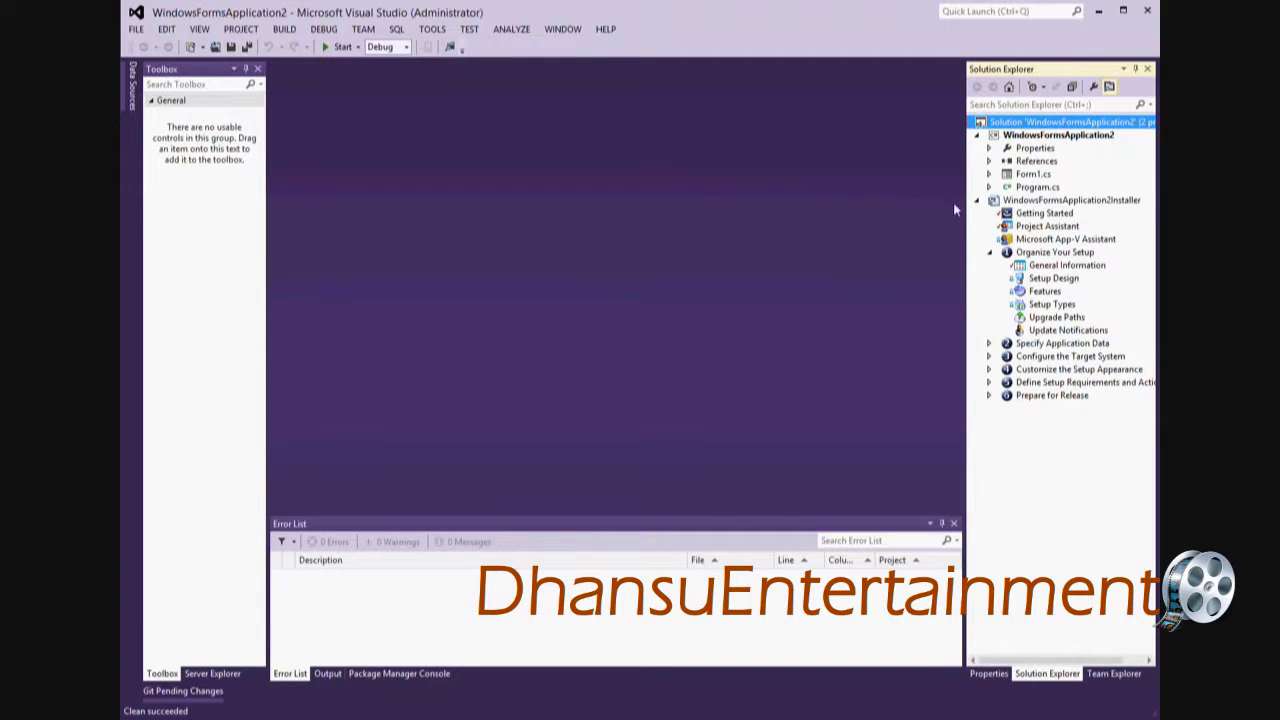
left_click(1041, 124)
right_click(1033, 123)
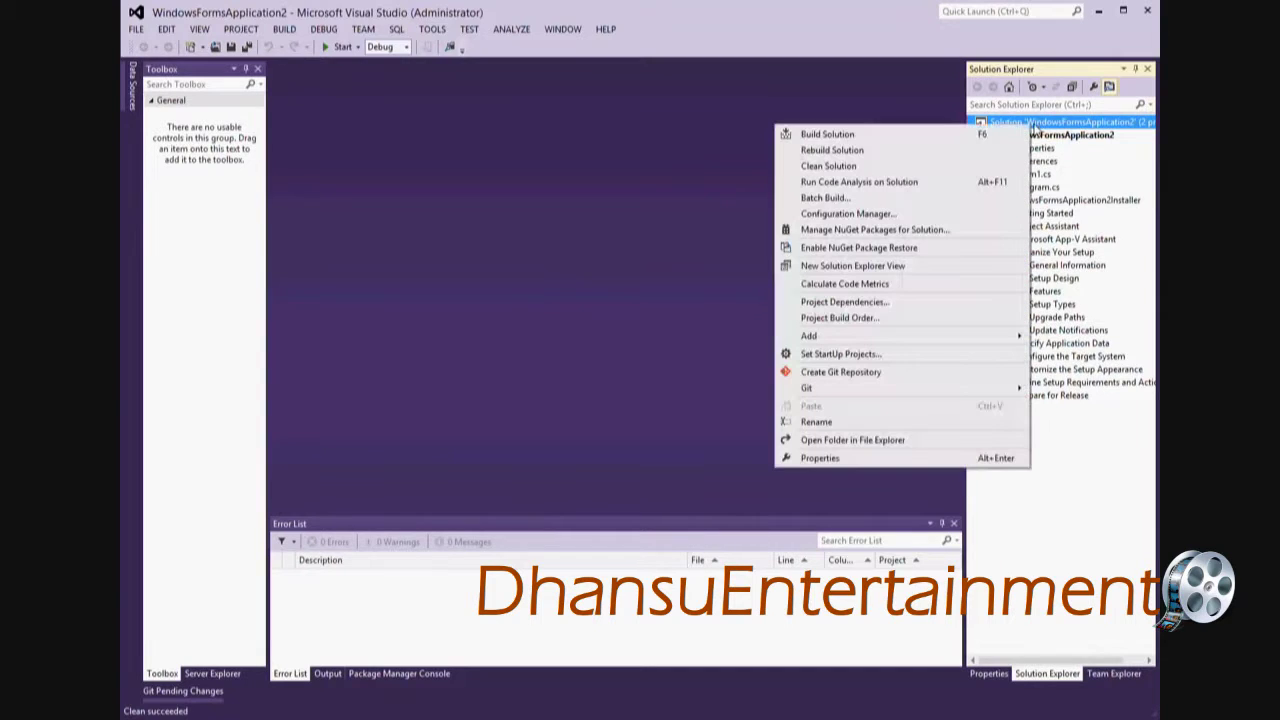
left_click(832, 150)
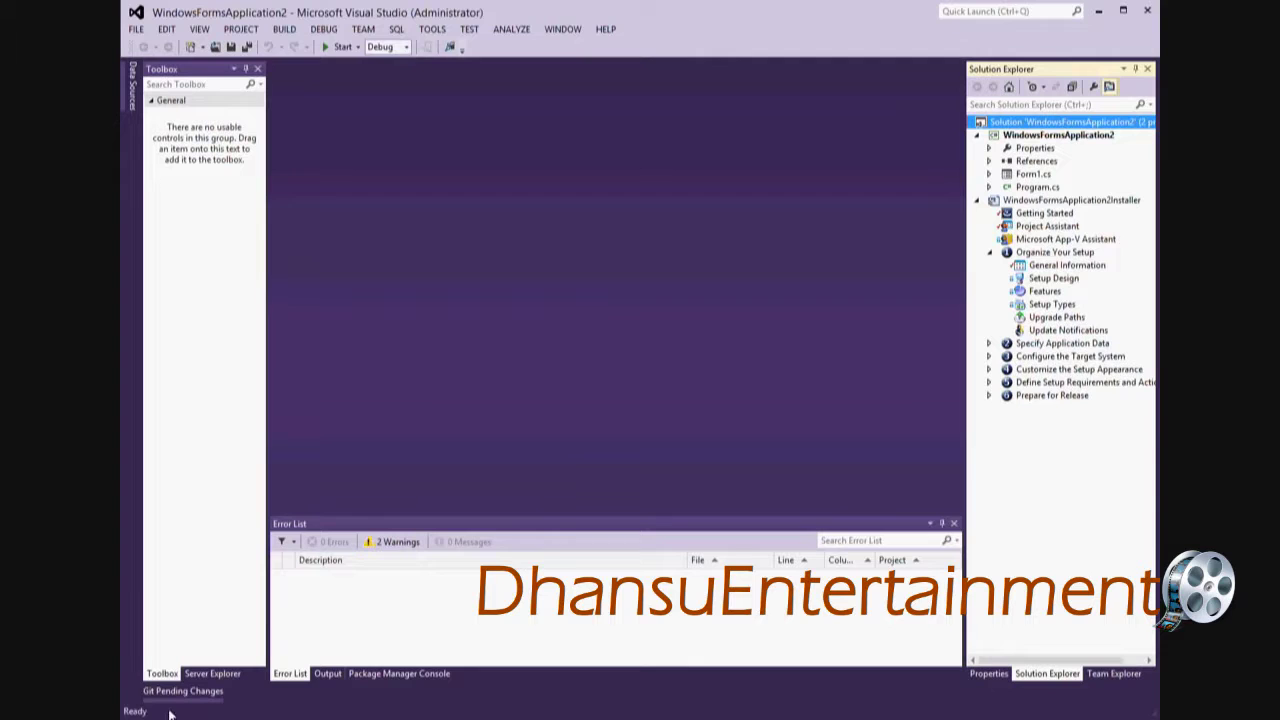
Step: Open the WindowsFormsApplication2 project's folder in File Explorer and go up to the solution folder
right_click(1028, 139)
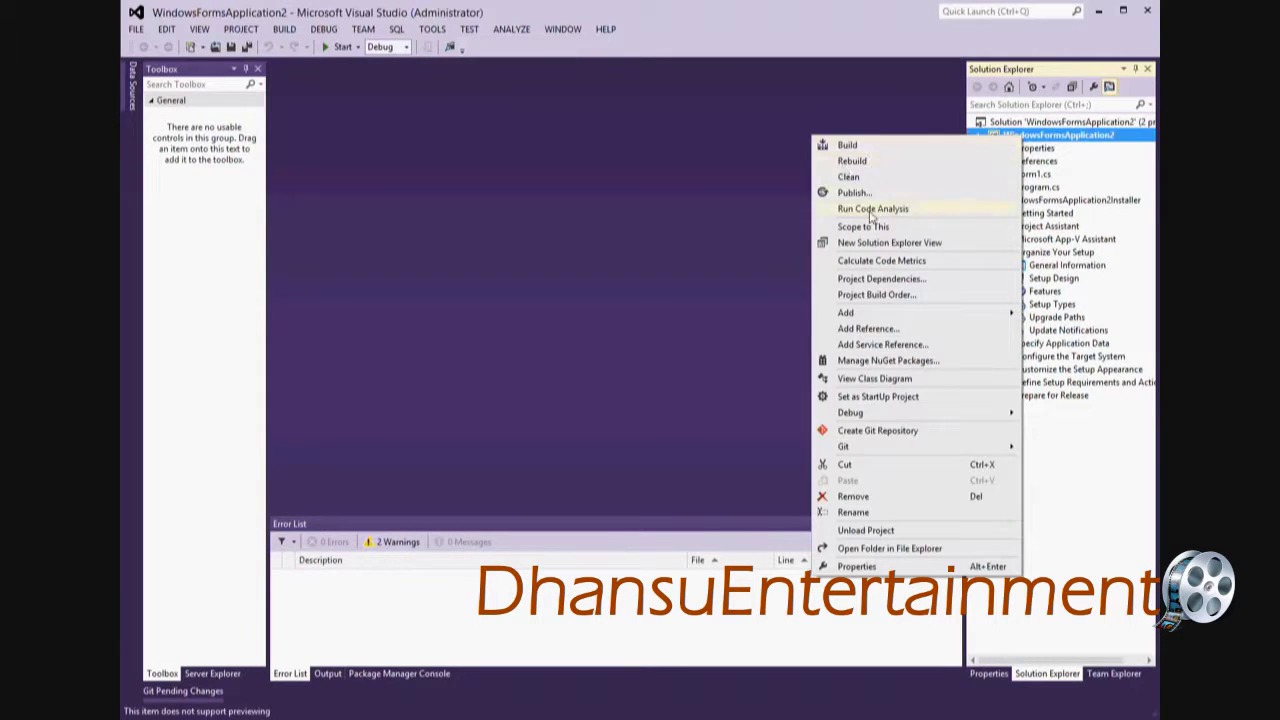
left_click(873, 549)
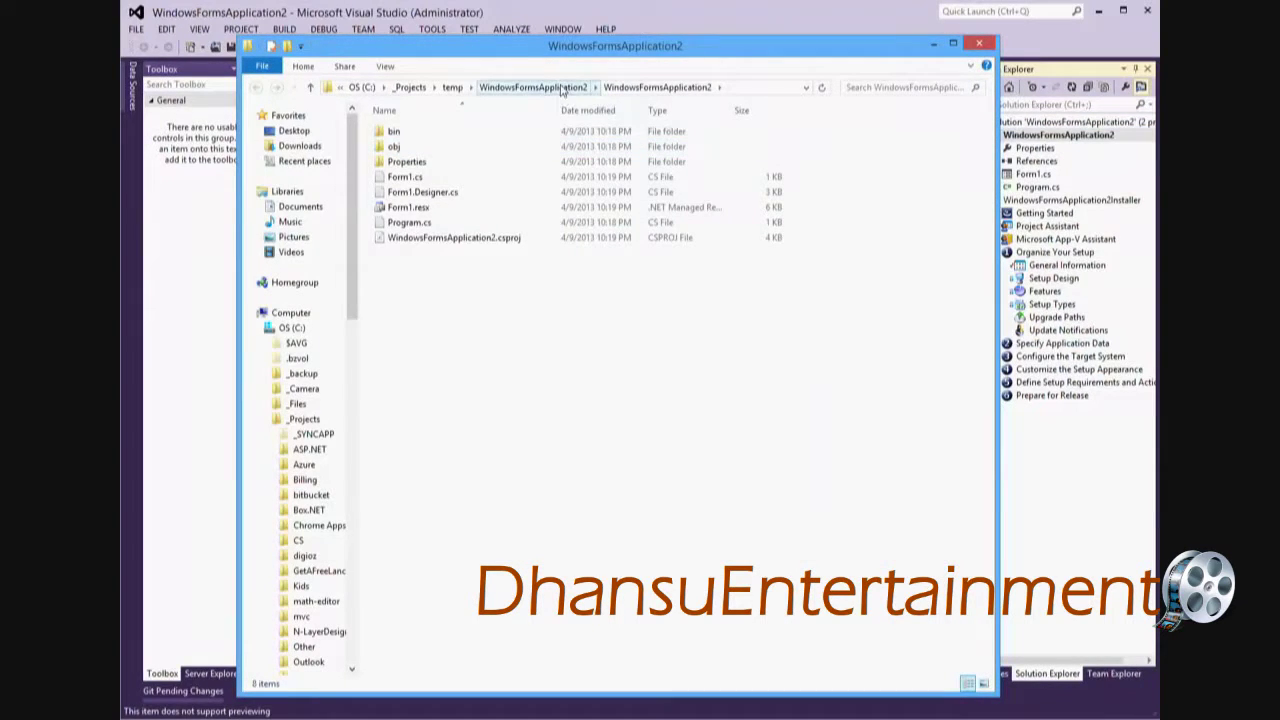
left_click(533, 87)
Step: Check the contents of the Setup1 folder and return to the solution folder
double_click(401, 132)
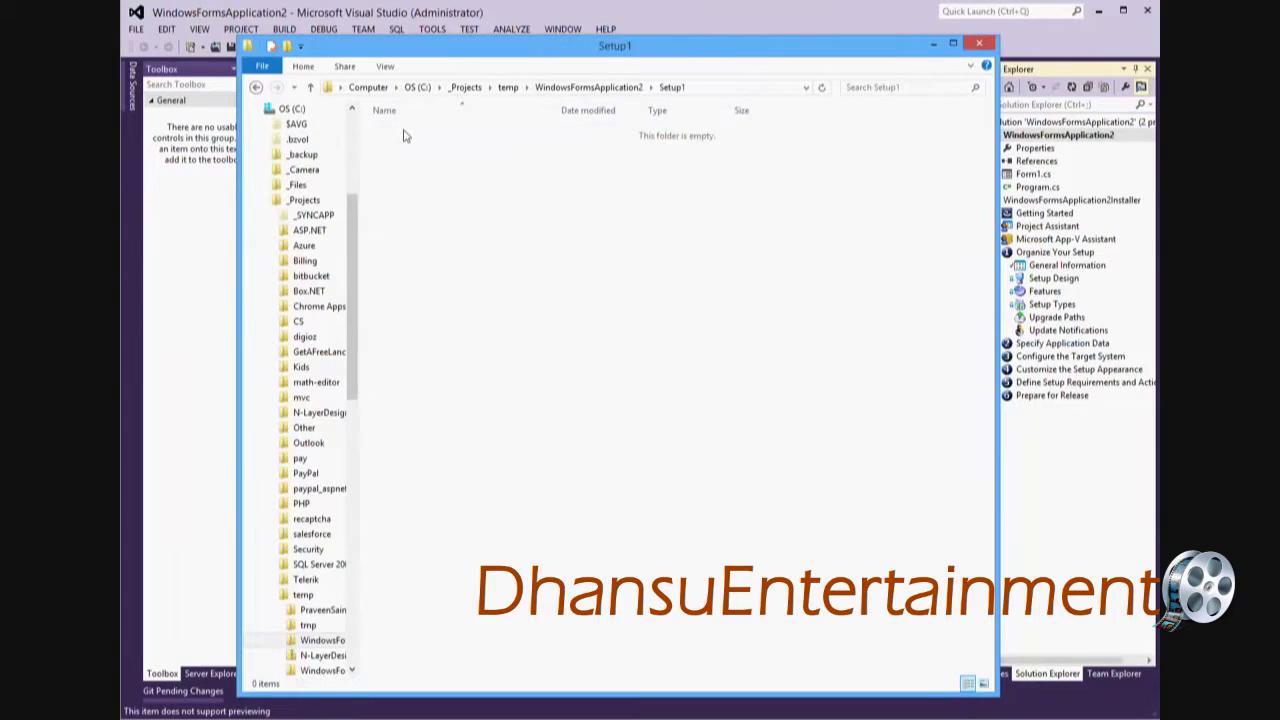
right_click(570, 228)
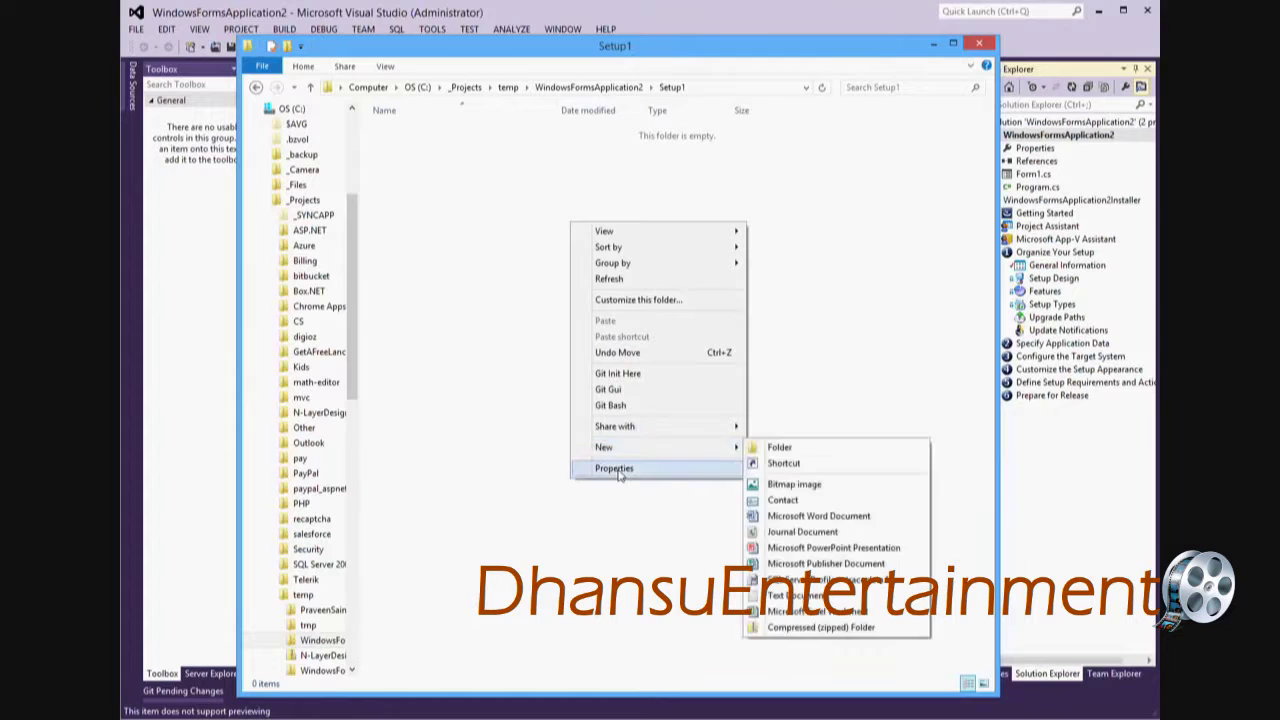
left_click(600, 88)
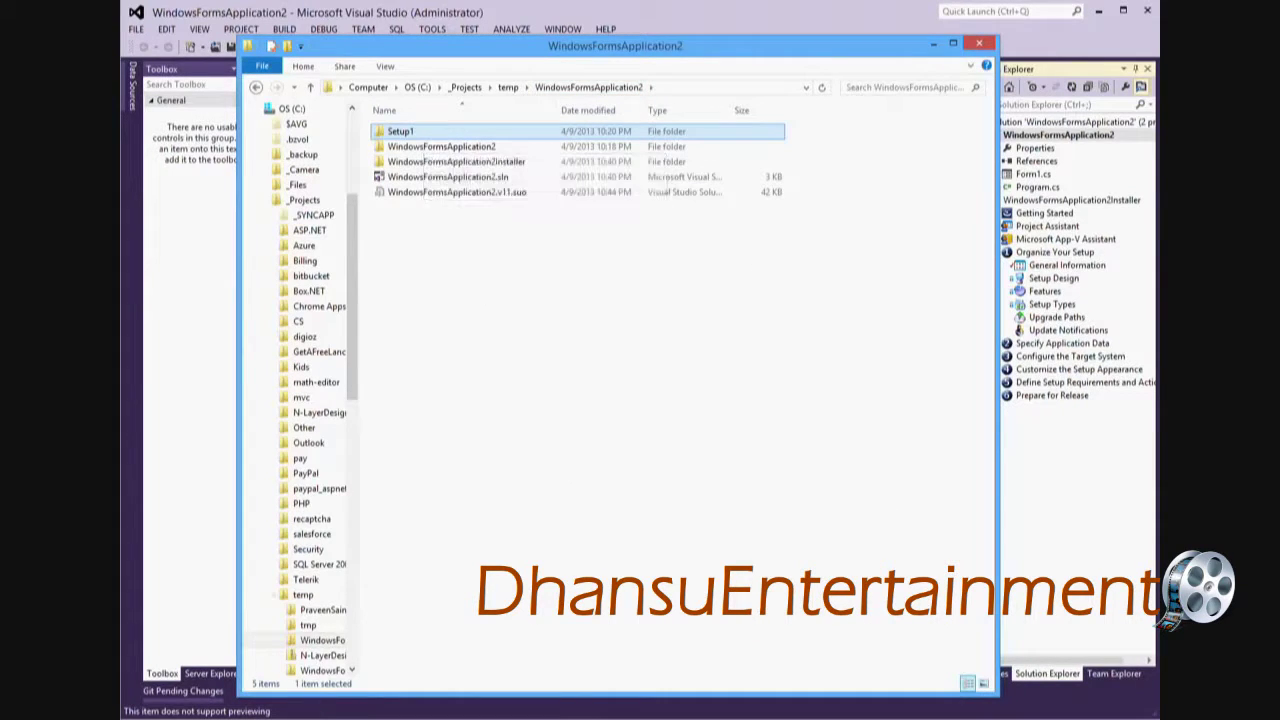
Step: Browse the WindowsFormsApplication2Installer folder down to its Express subfolder and return to the solution folder
double_click(465, 162)
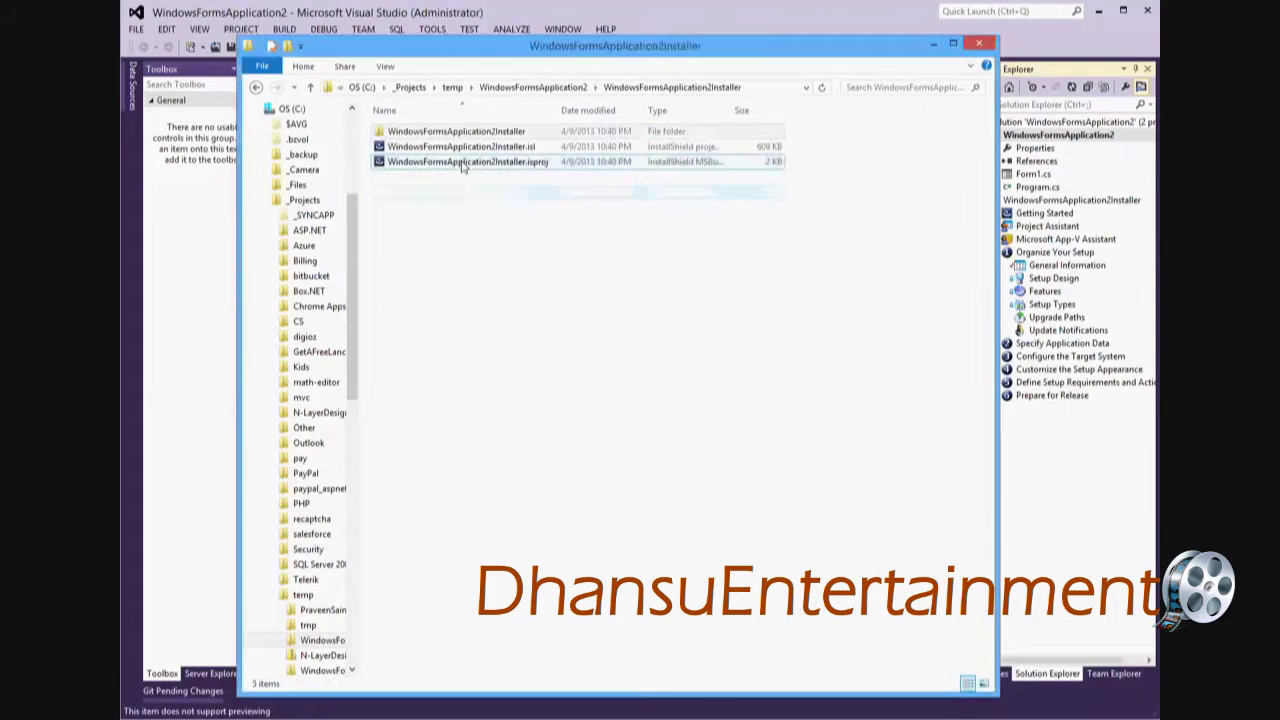
double_click(452, 132)
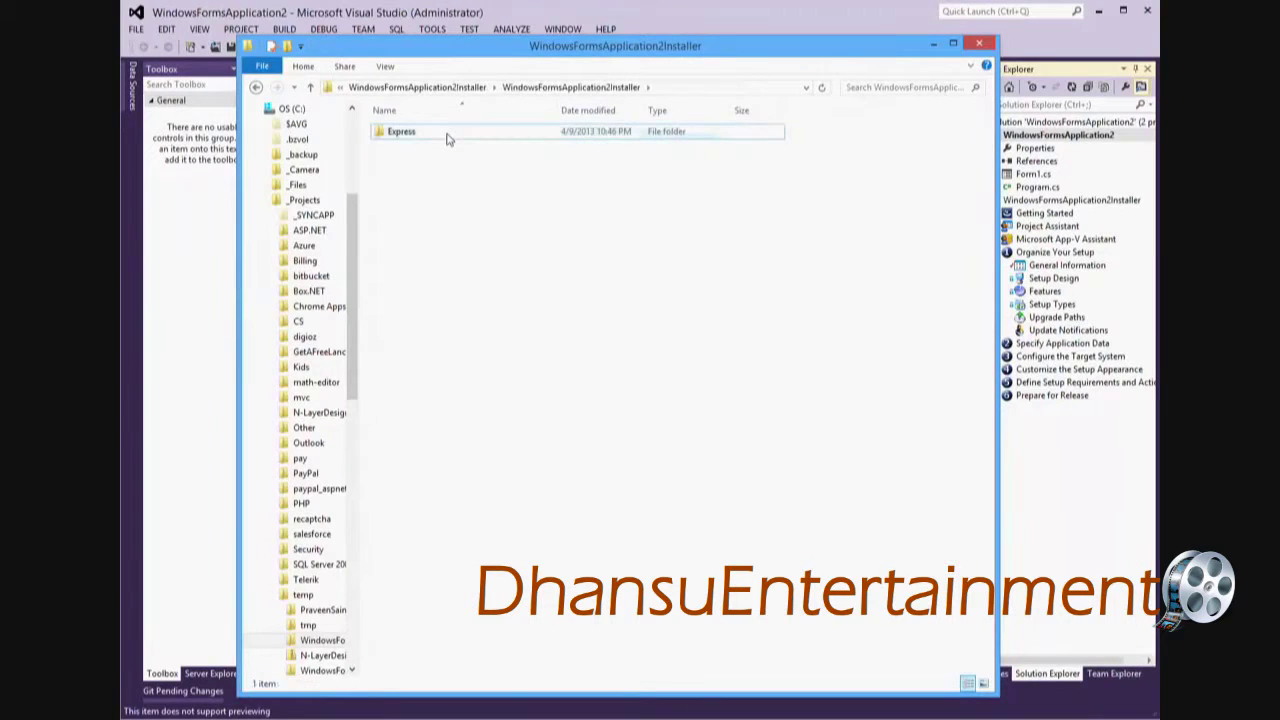
double_click(447, 135)
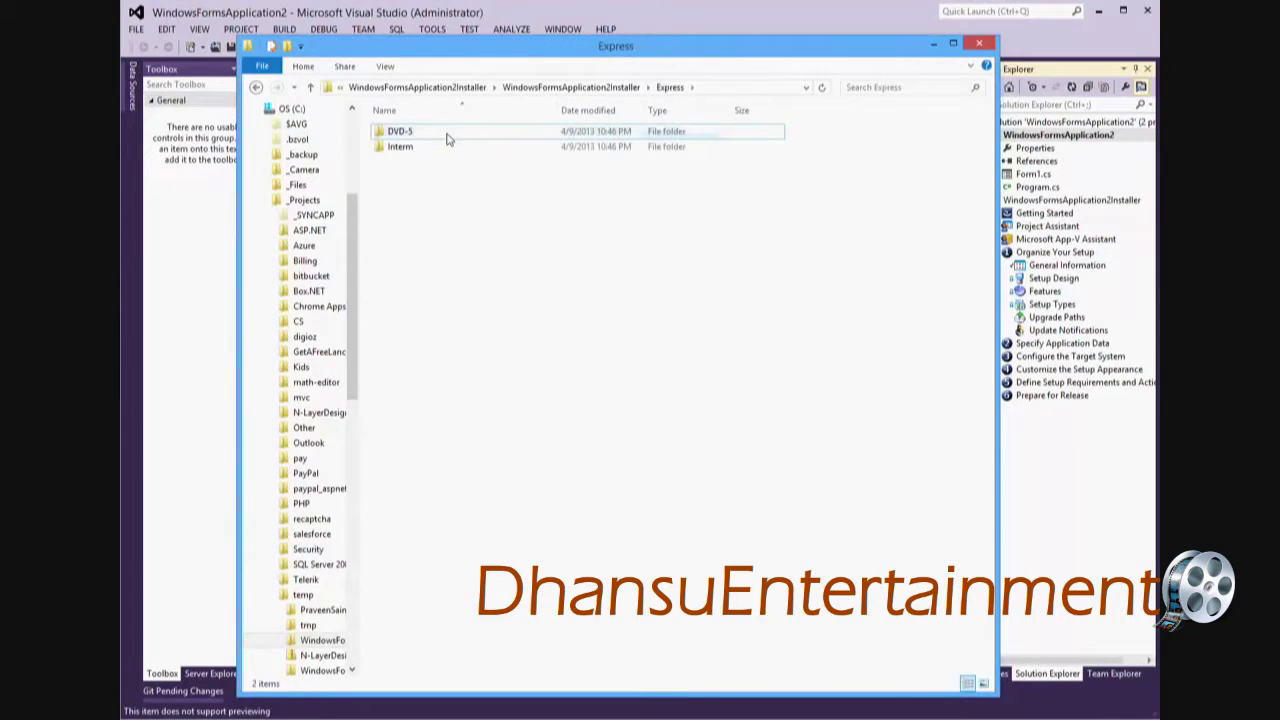
left_click(418, 88)
left_click(486, 88)
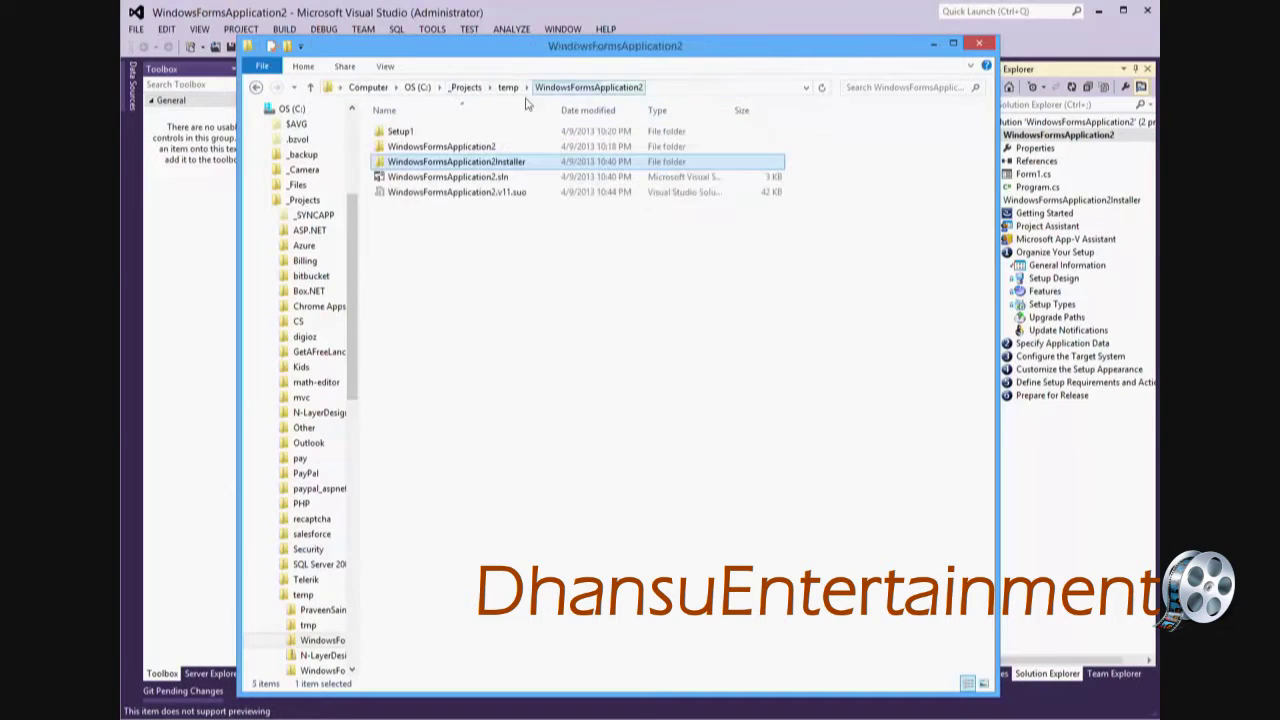
Step: Open the installer output folder DISK1 under WindowsFormsApplication2Installer, following Express, DVD-5 and DiskImages
left_click_drag(645, 52, 644, 46)
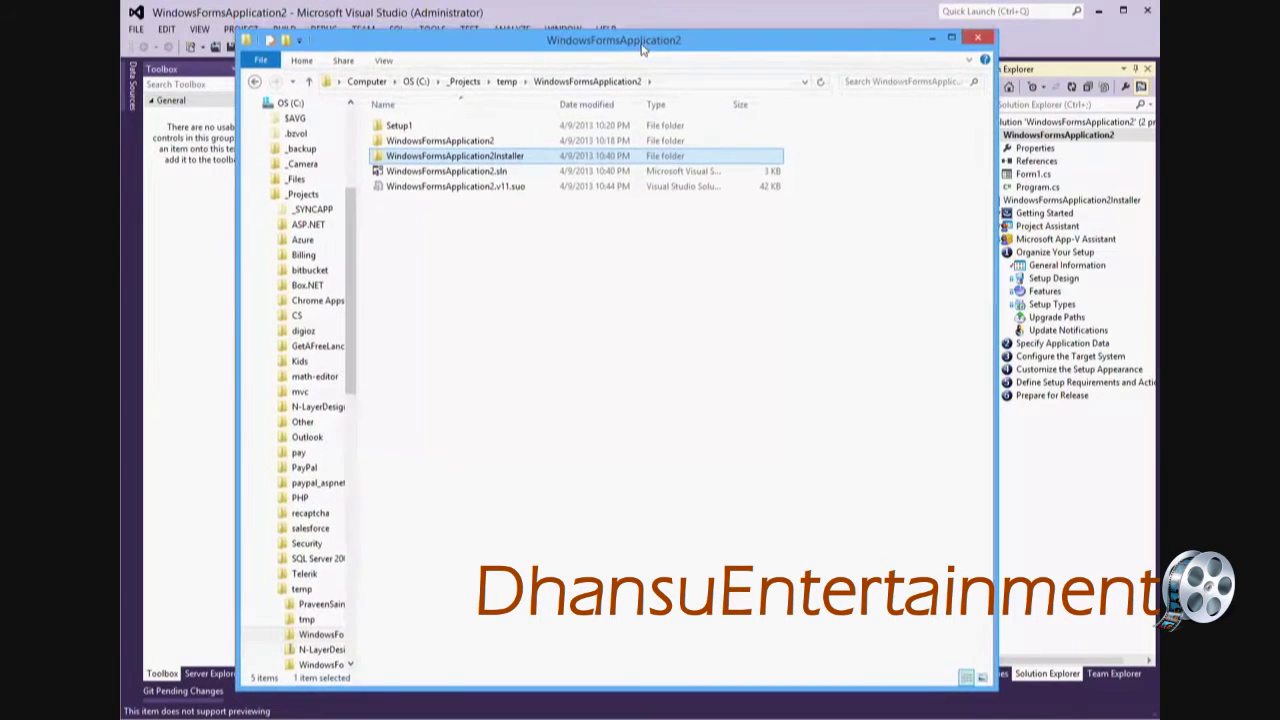
double_click(466, 158)
double_click(466, 130)
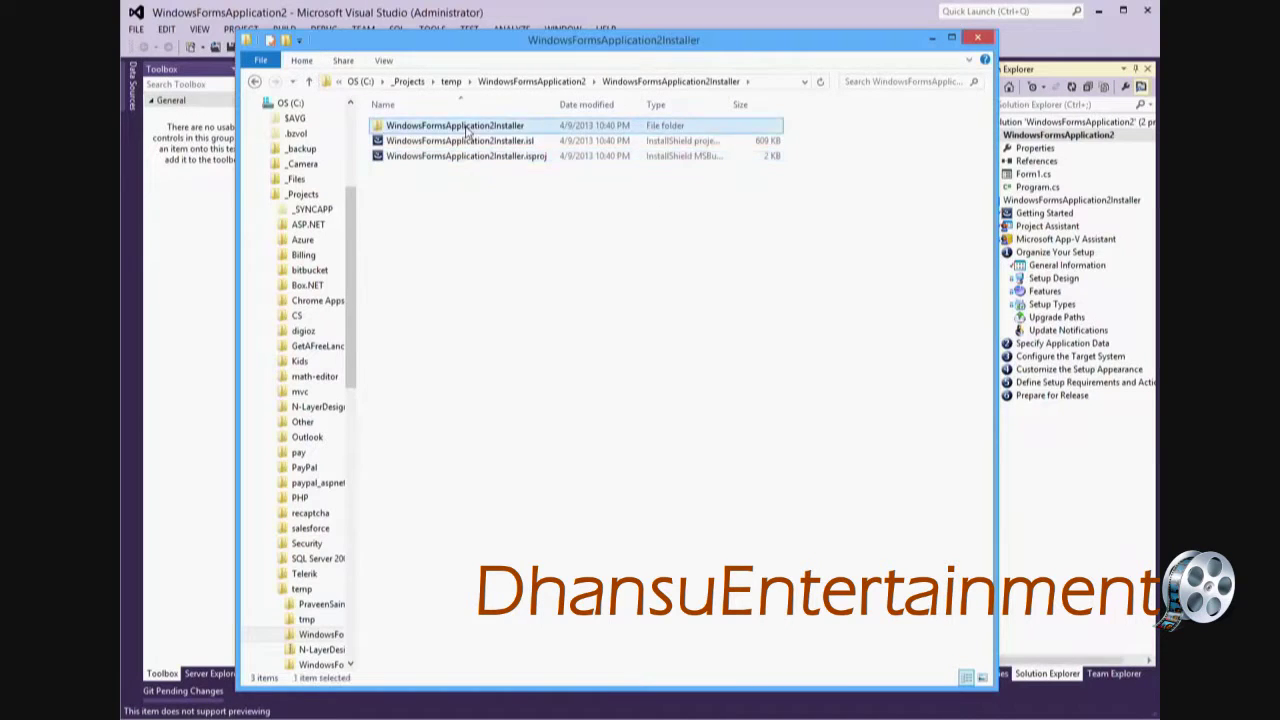
double_click(405, 128)
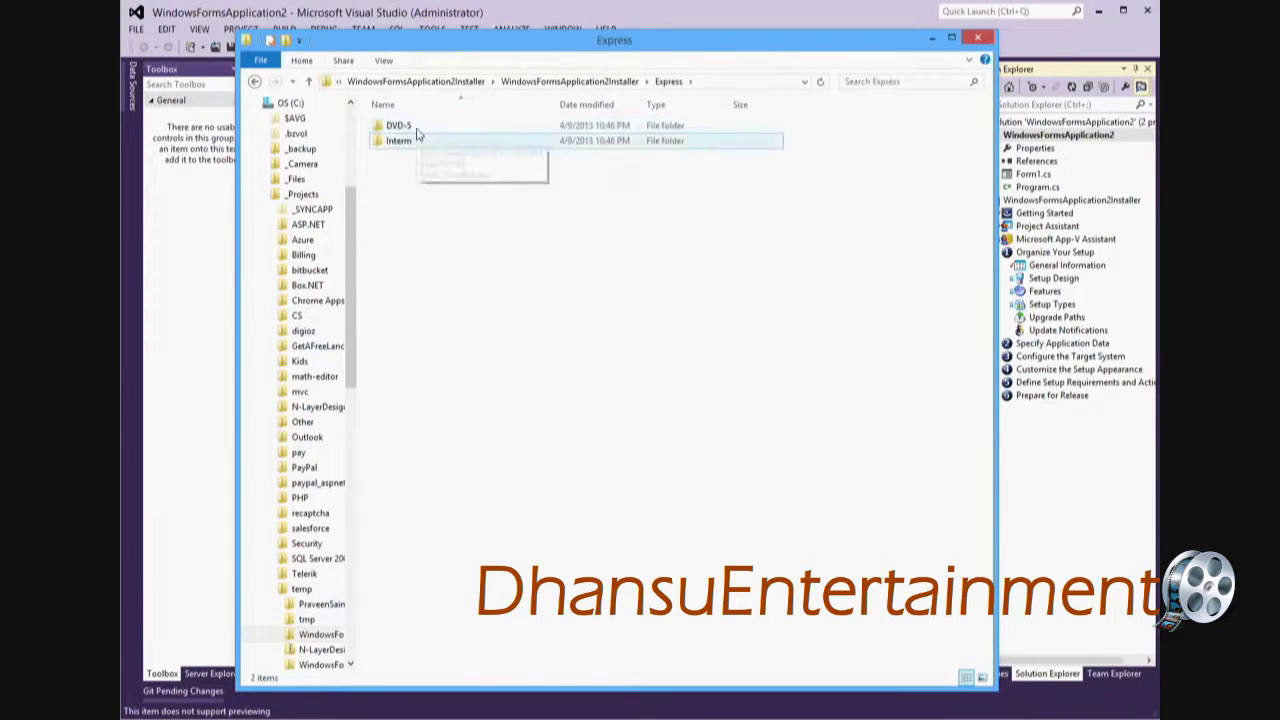
double_click(416, 130)
left_click(418, 133)
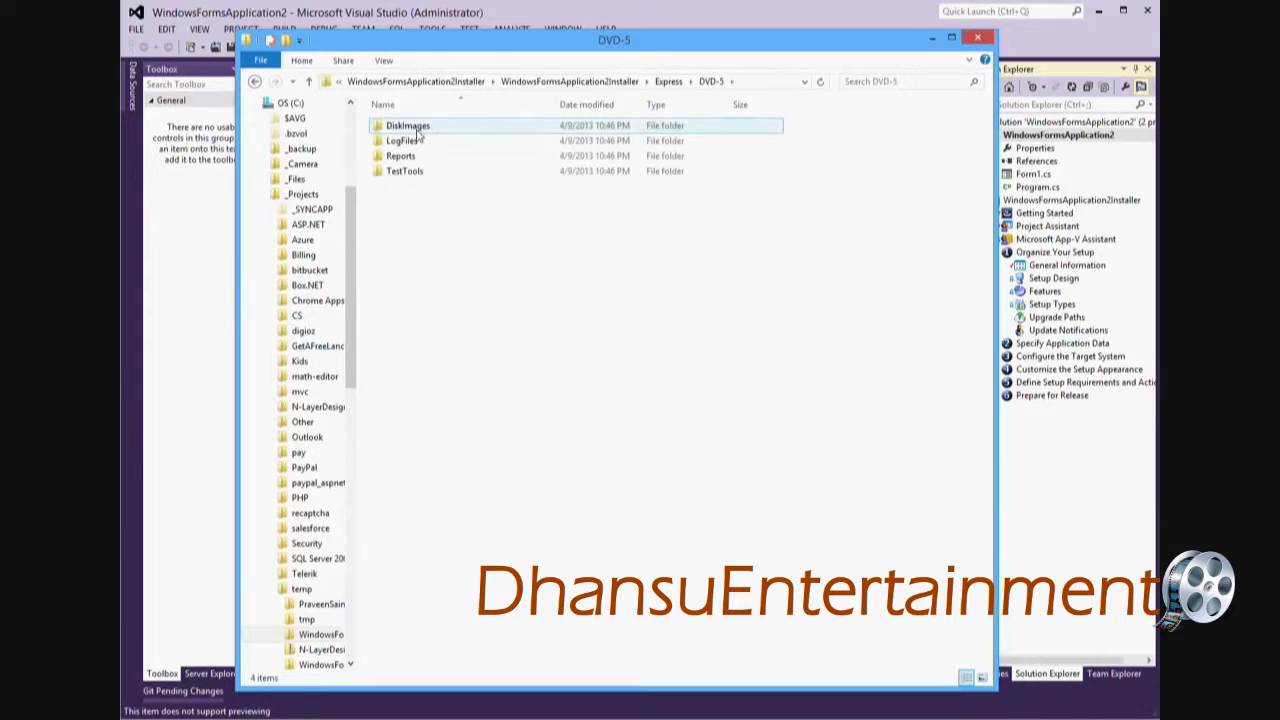
double_click(416, 131)
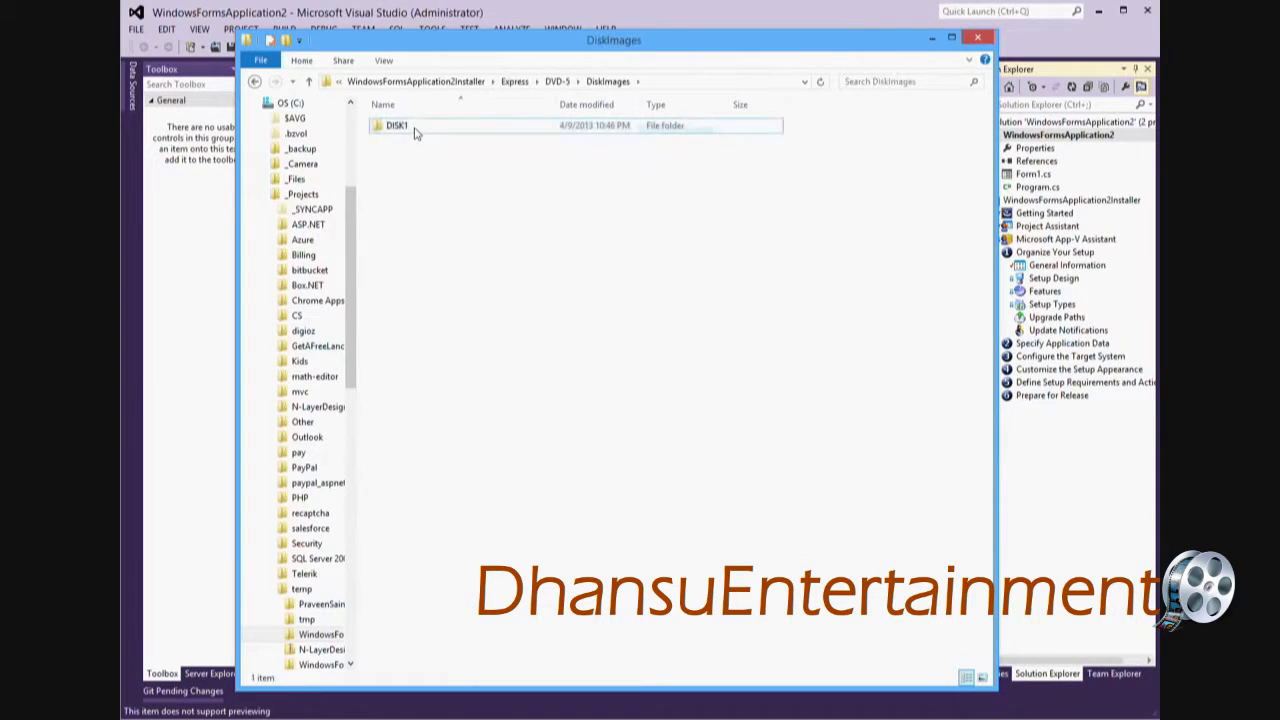
double_click(416, 132)
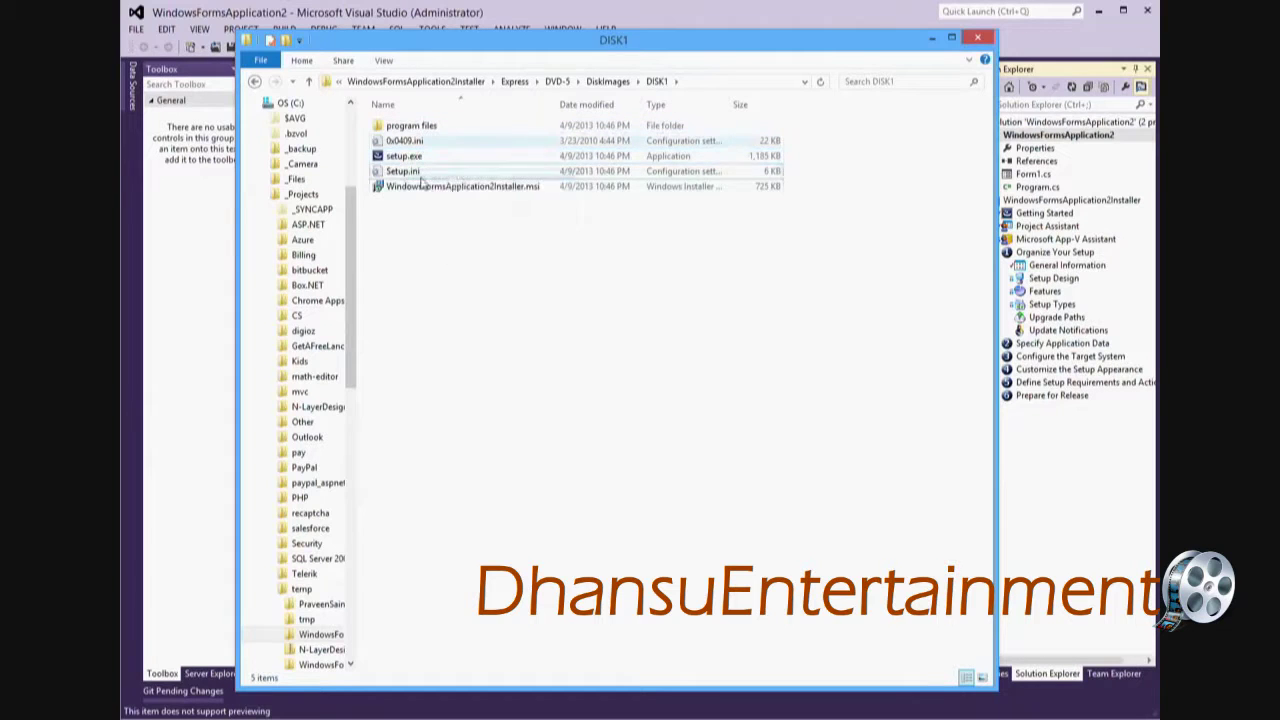
Step: Display the full path of the DISK1 folder, widening the window and highlighting the beginning of the path
left_click(714, 81)
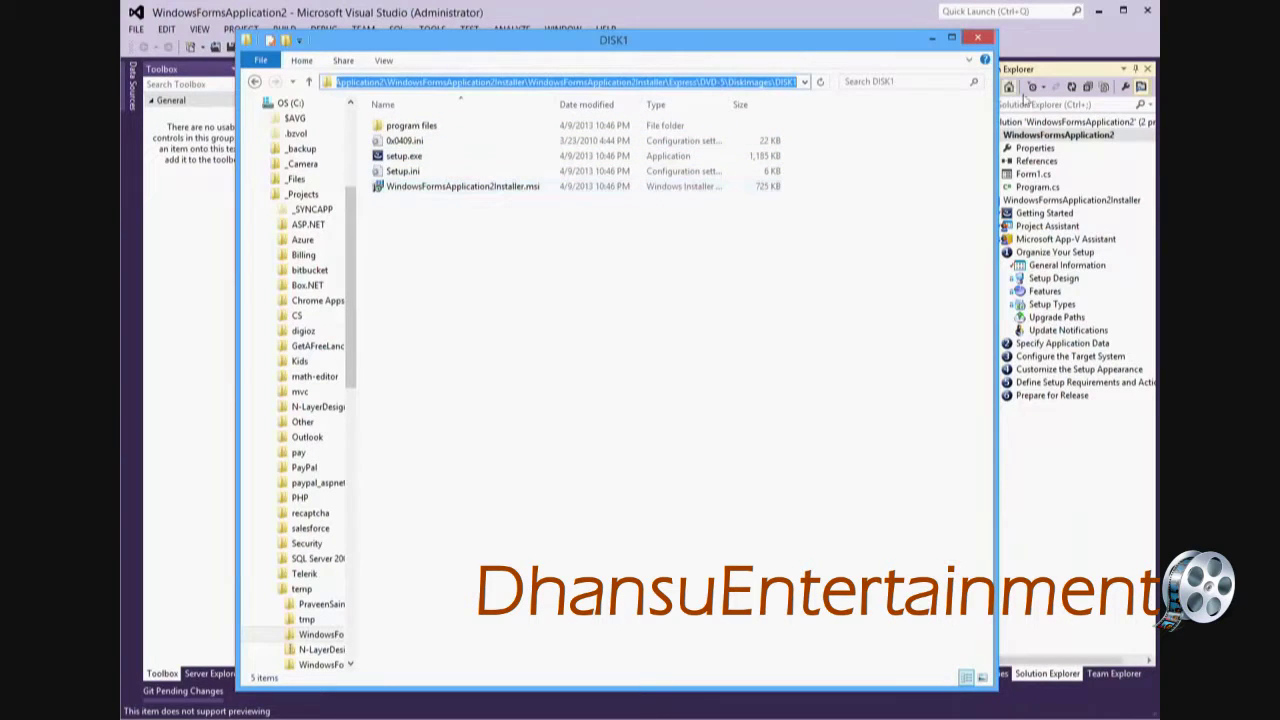
left_click_drag(998, 180, 1106, 190)
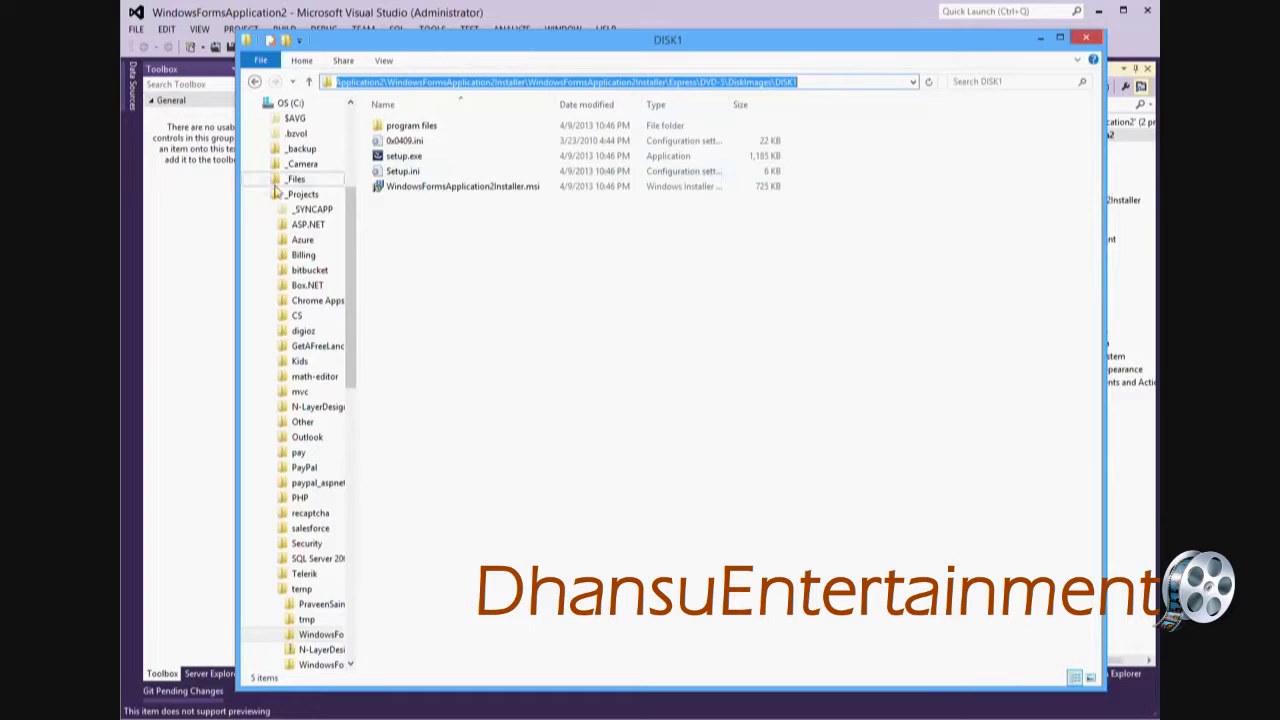
left_click(366, 88)
left_click_drag(338, 88, 408, 88)
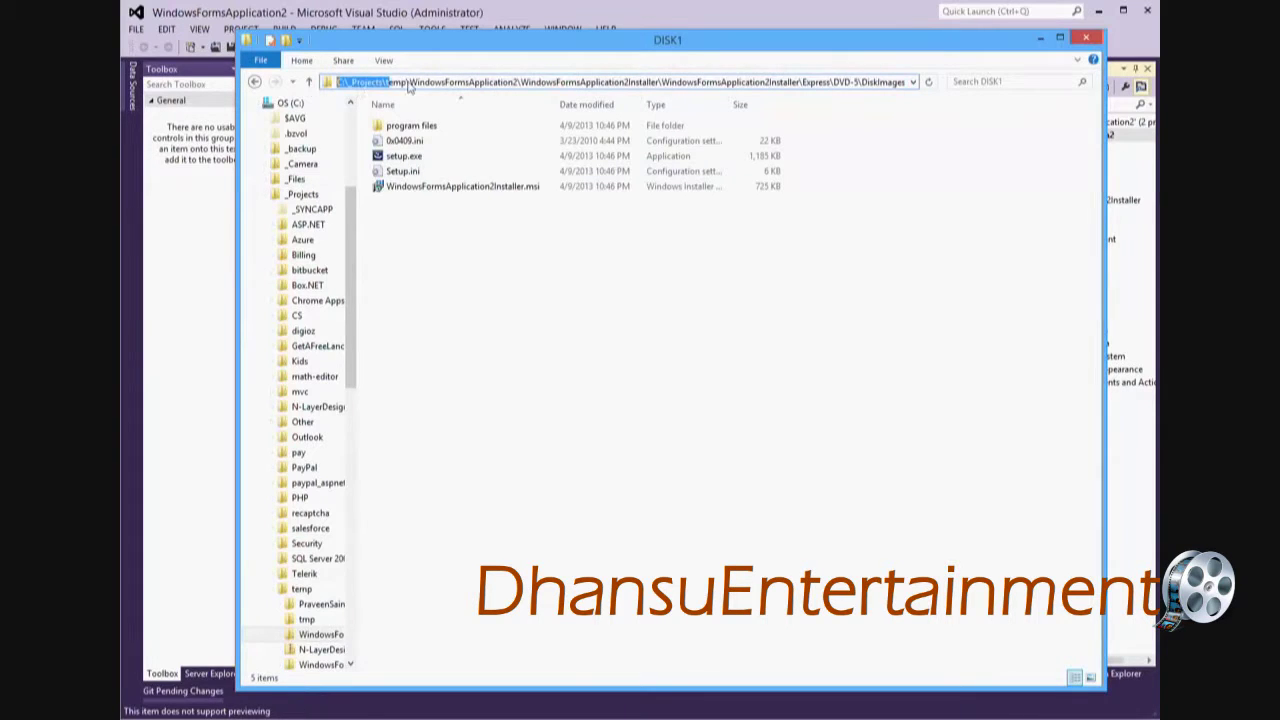
Step: Widen the folder window to fit the full DISK1 path, and highlight setup.exe and WindowsFormsApplication2Installer.msi in turn
left_click(408, 86)
left_click_drag(1105, 205, 1138, 205)
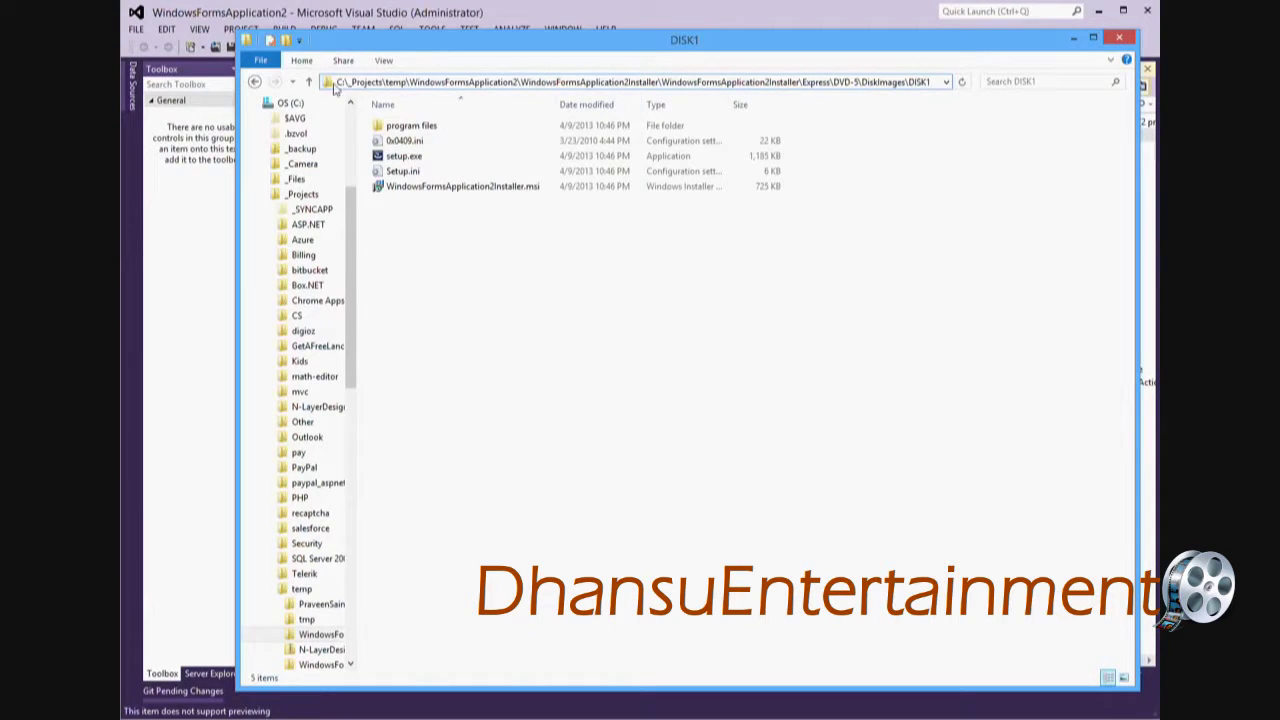
left_click(404, 156)
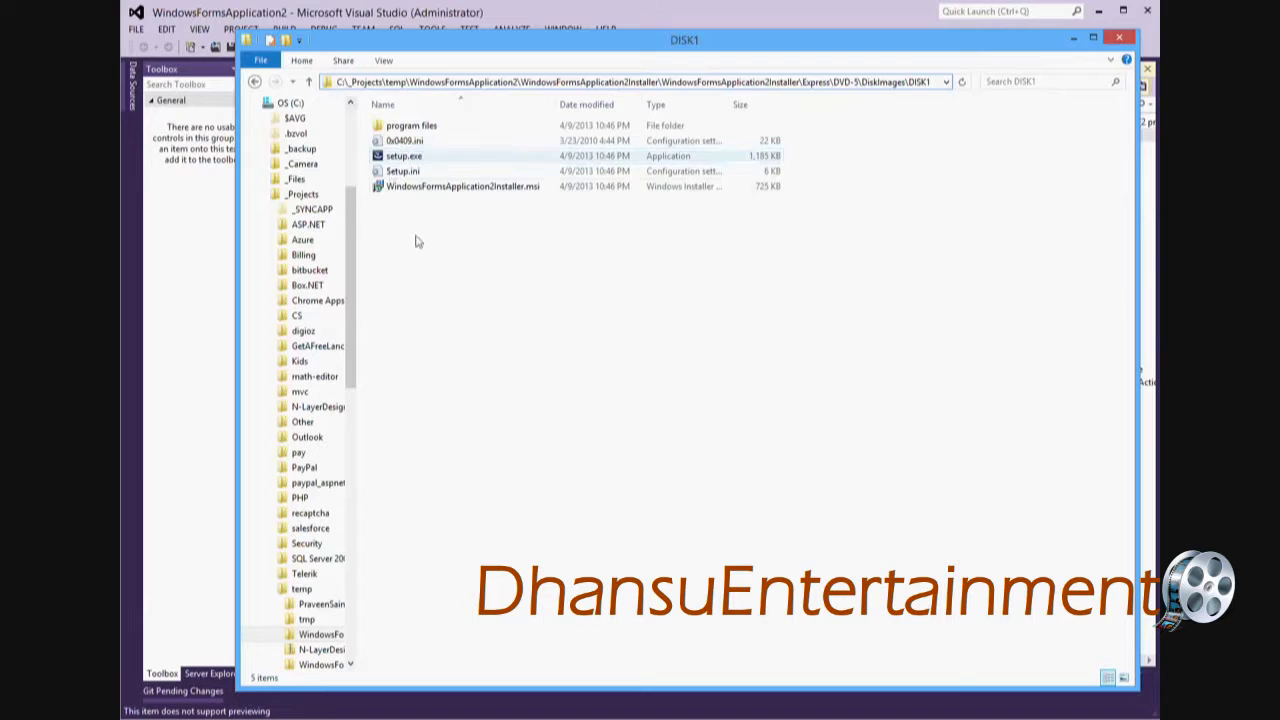
left_click(417, 160)
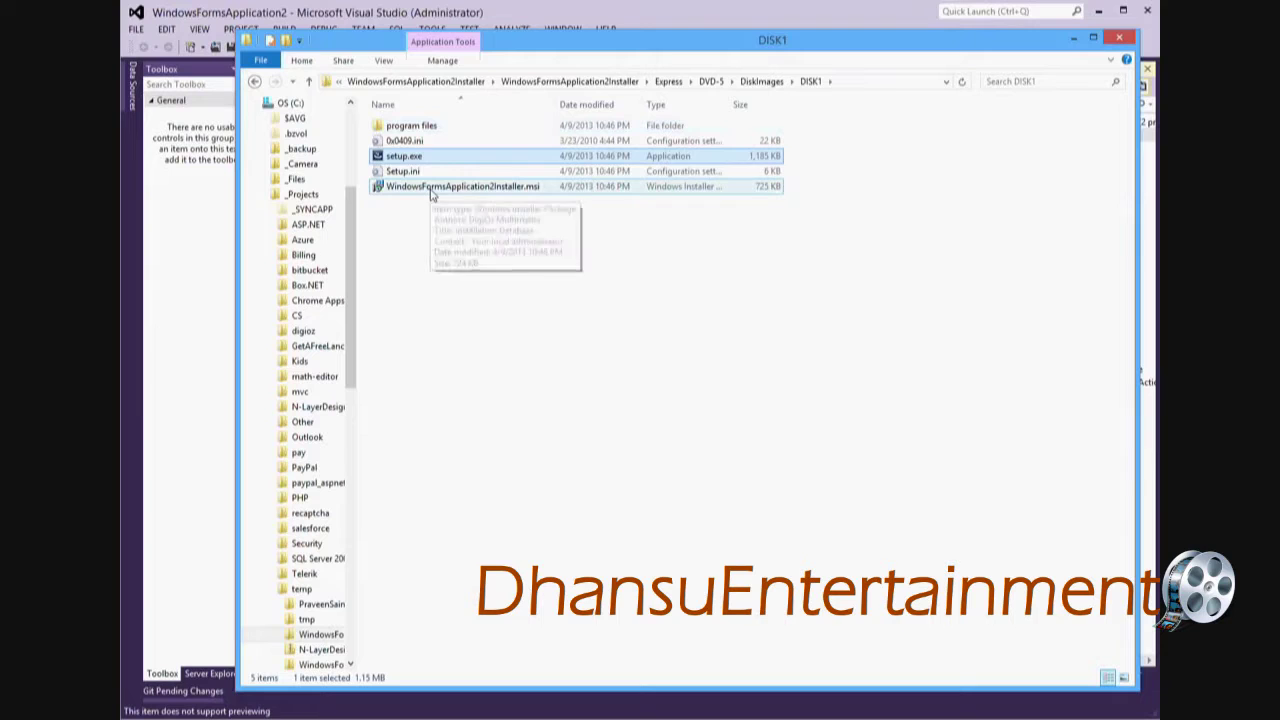
left_click(434, 188)
left_click_drag(474, 300, 403, 168)
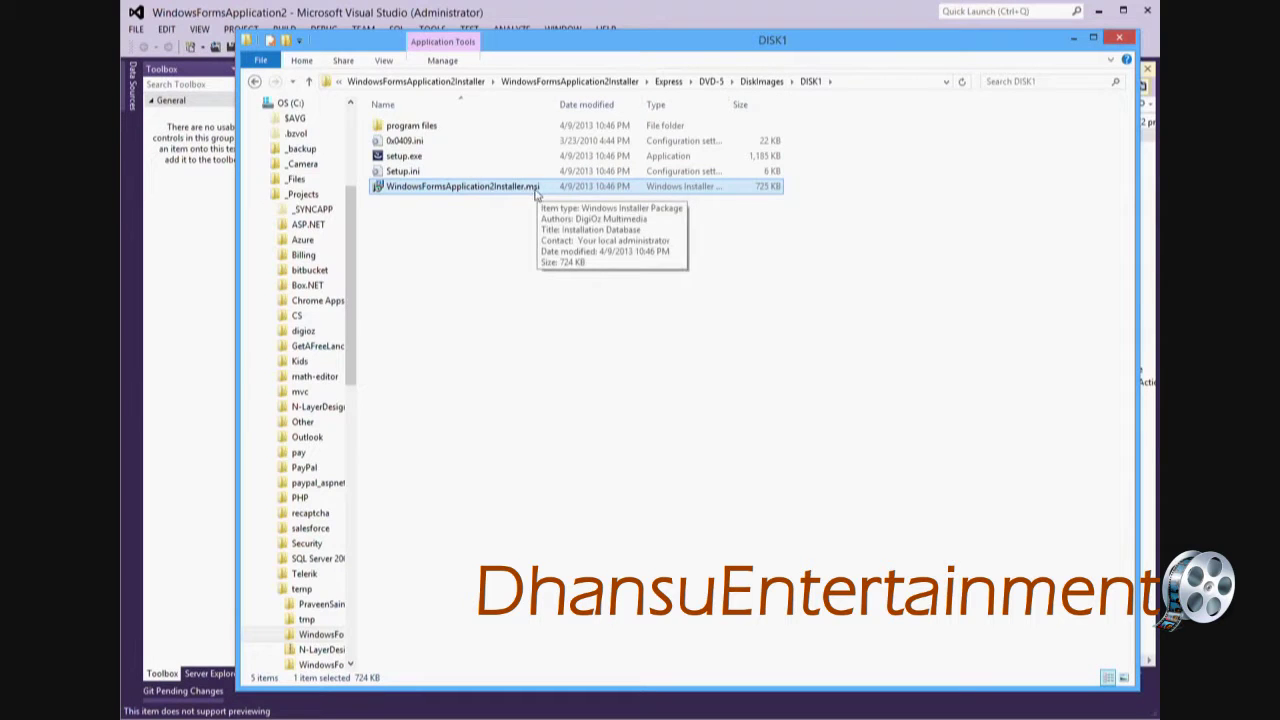
Step: Run WindowsFormsApplication2Installer.msi and install the application through the InstallShield Wizard with its default settings, closing the wizard at the end
double_click(511, 188)
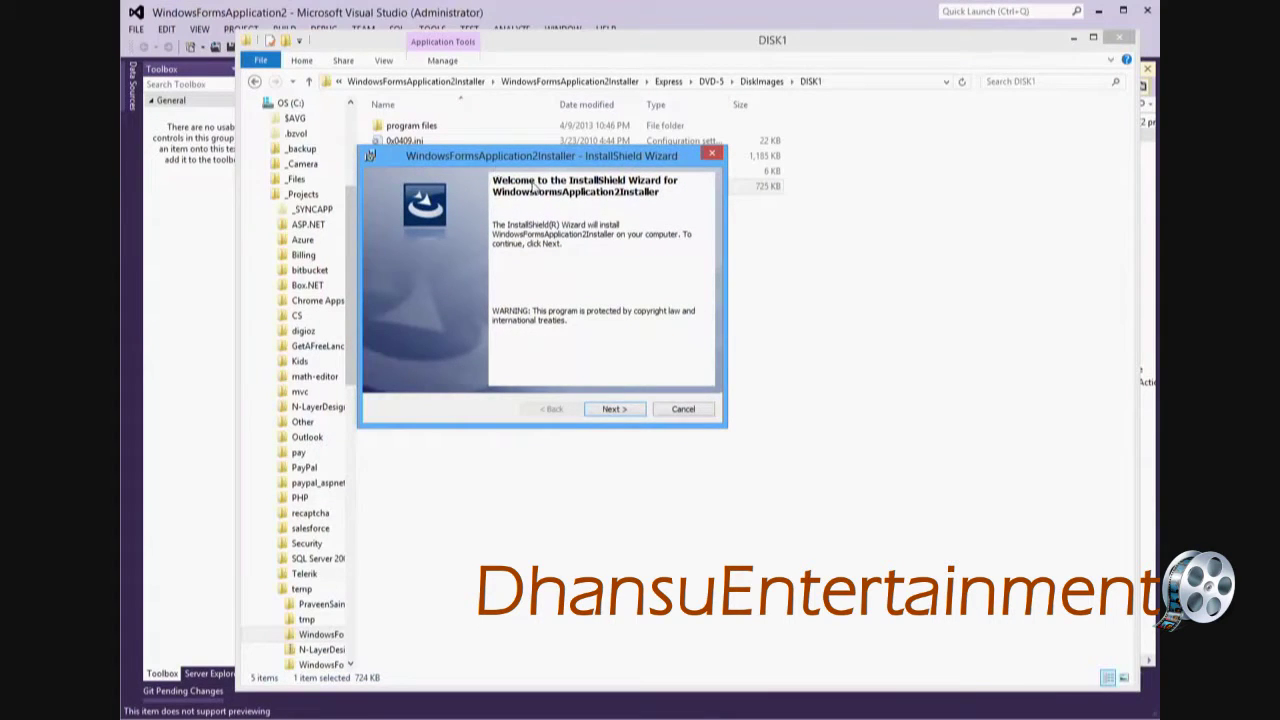
left_click(612, 410)
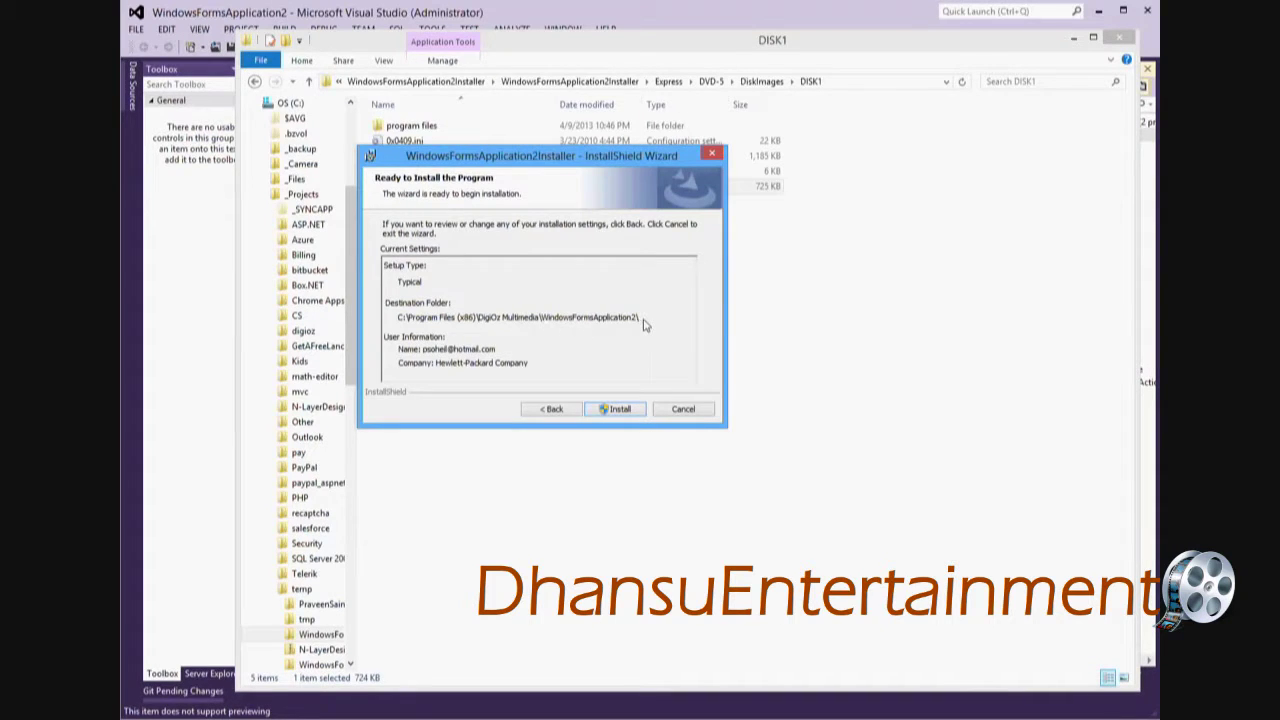
left_click(613, 409)
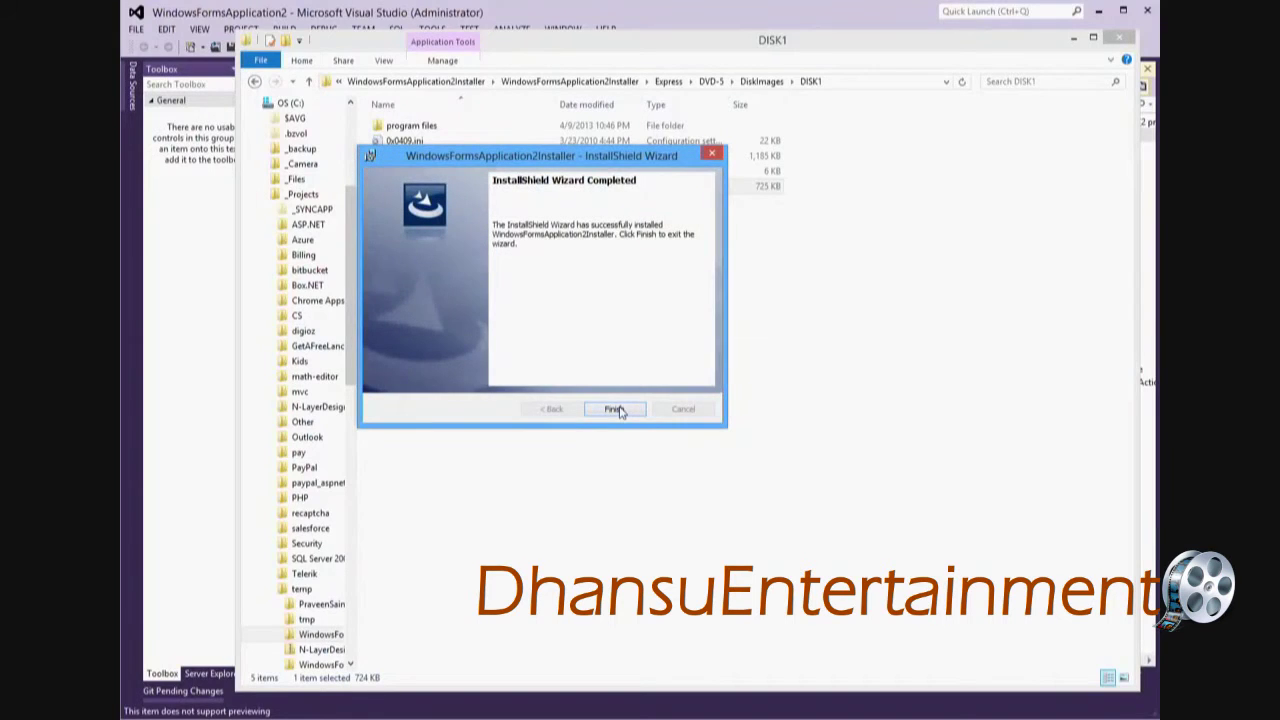
left_click(615, 409)
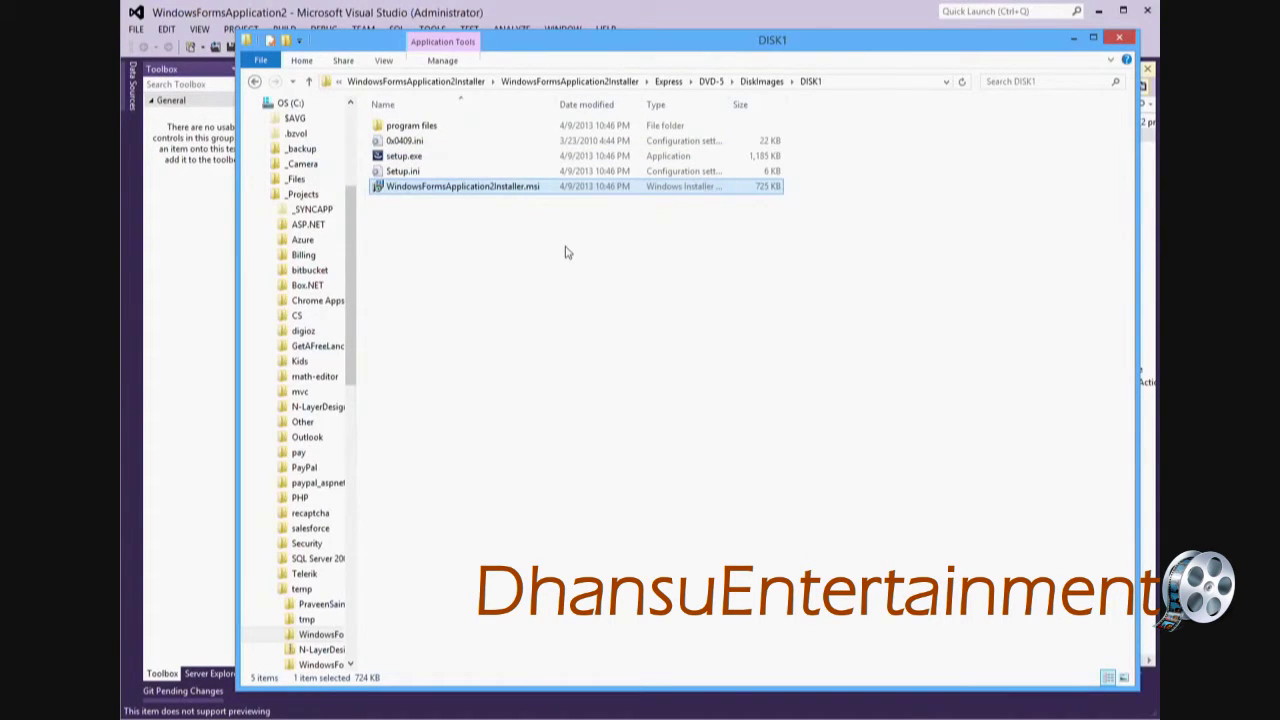